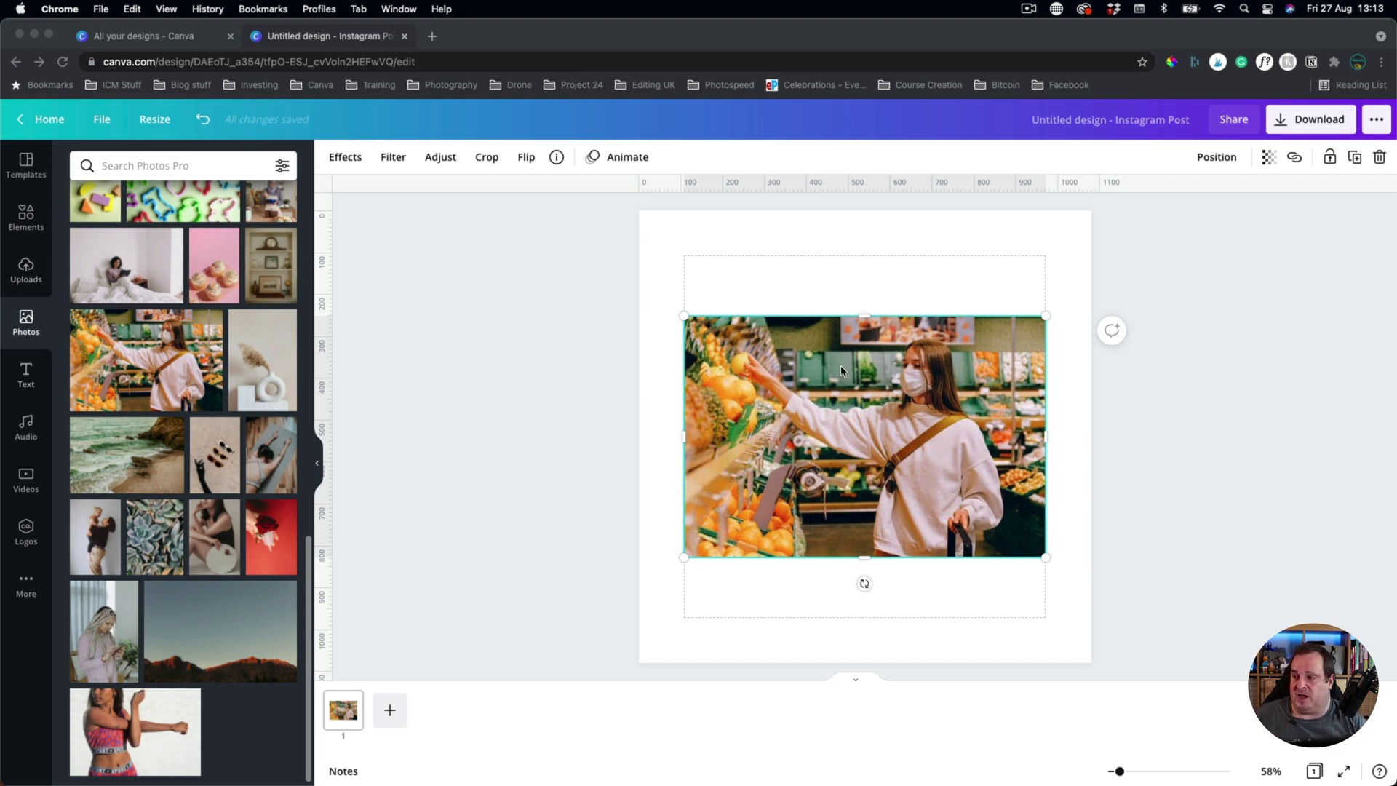
Apply Background Remover to the supermarket photo, keeping only the masked woman holding the orange
{"action": "left_click", "coordinate": [347, 159]}
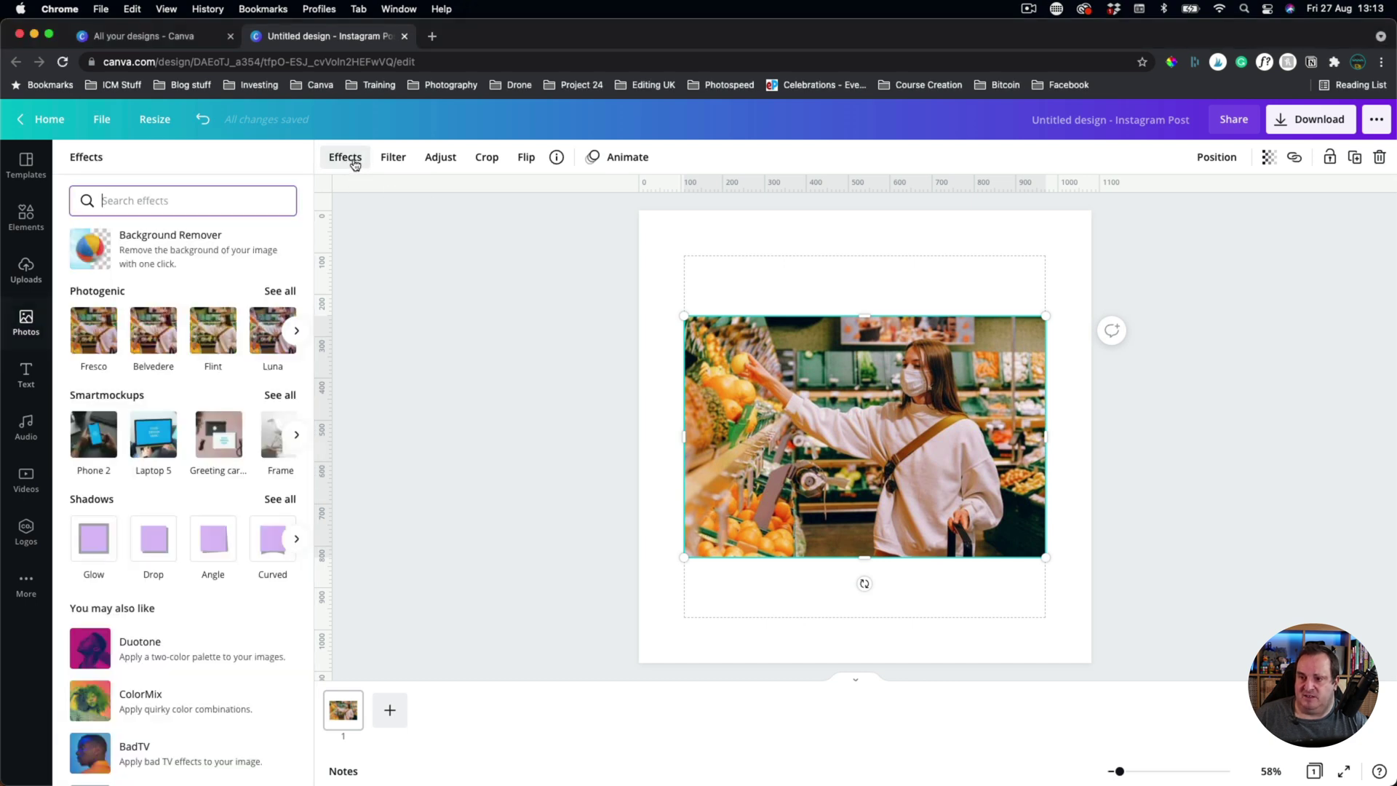
{"action": "left_click", "coordinate": [170, 243]}
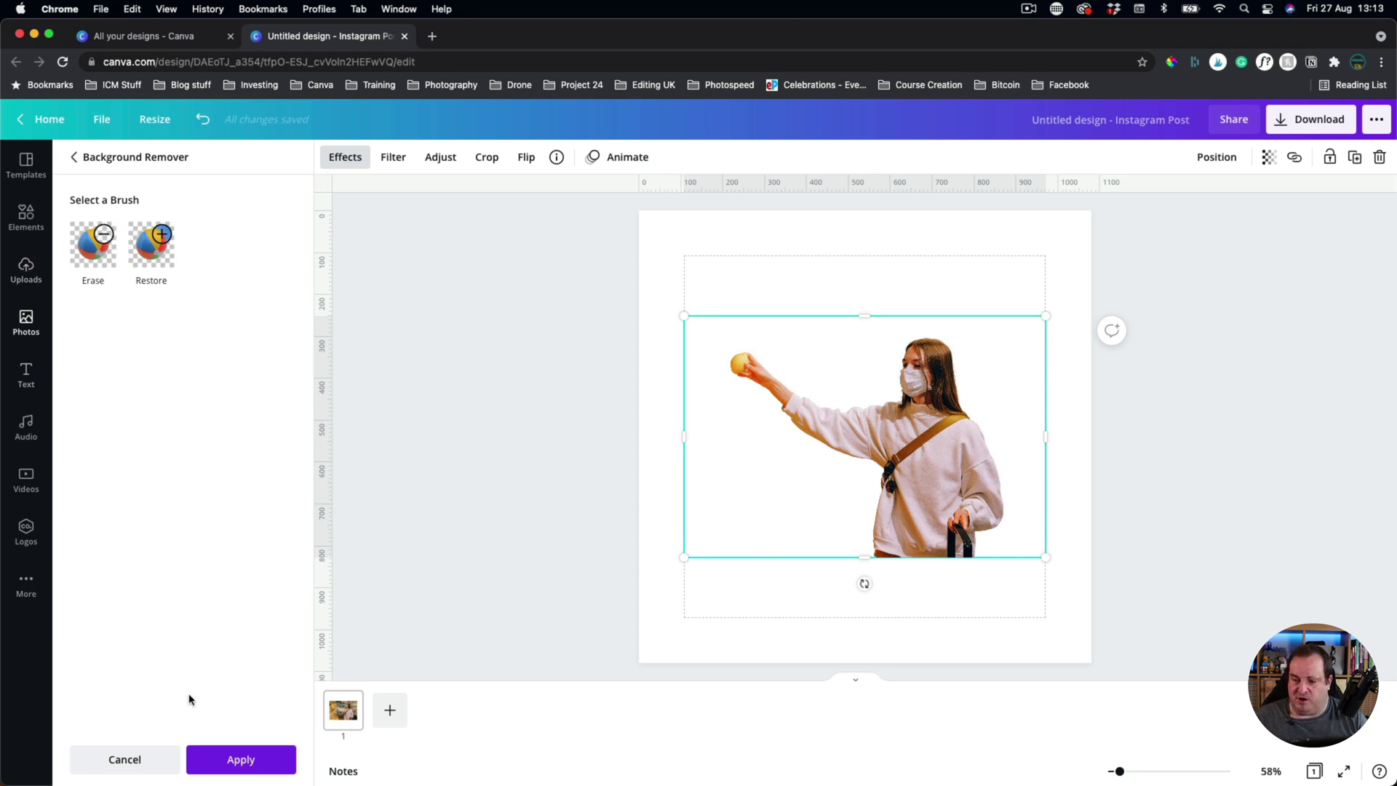
{"action": "left_click", "coordinate": [218, 759]}
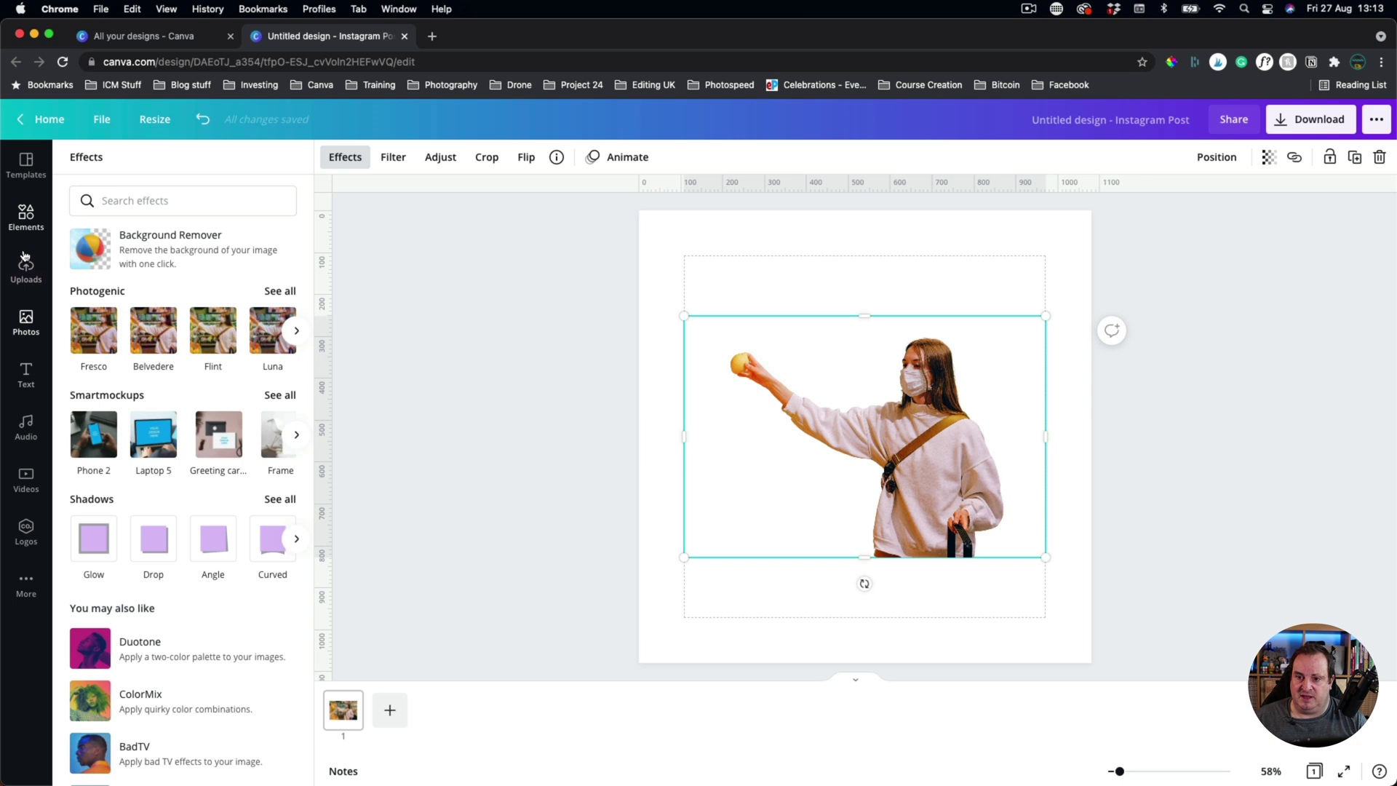
Add a second copy of the supermarket photo from Photos and move it toward the cut-out
{"action": "left_click", "coordinate": [26, 320]}
{"action": "left_click", "coordinate": [131, 366]}
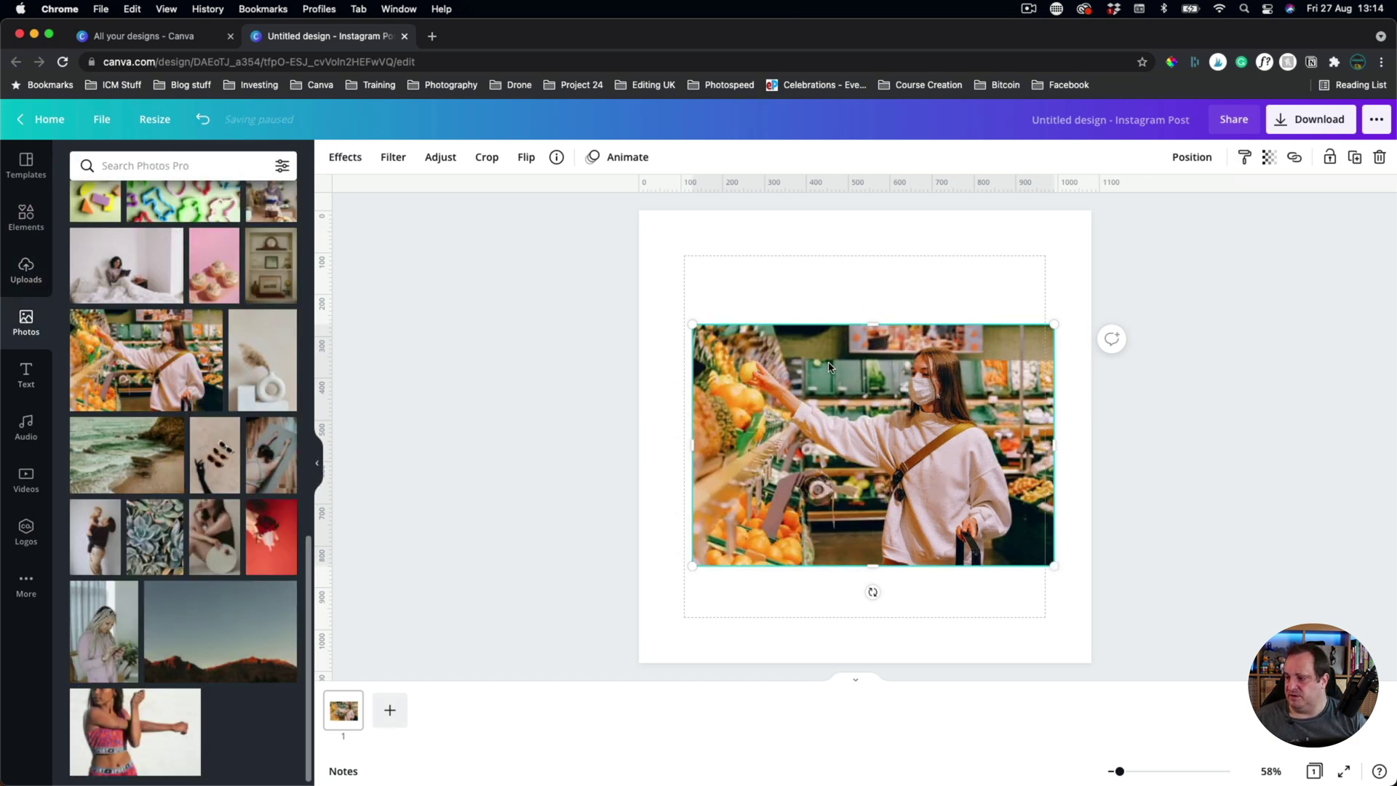
{"action": "mouse_move", "coordinate": [829, 366]}
{"action": "left_mouse_down"}
{"action": "mouse_move", "coordinate": [796, 335]}
{"action": "mouse_move", "coordinate": [860, 297]}
{"action": "mouse_move", "coordinate": [836, 345]}
{"action": "left_mouse_up"}
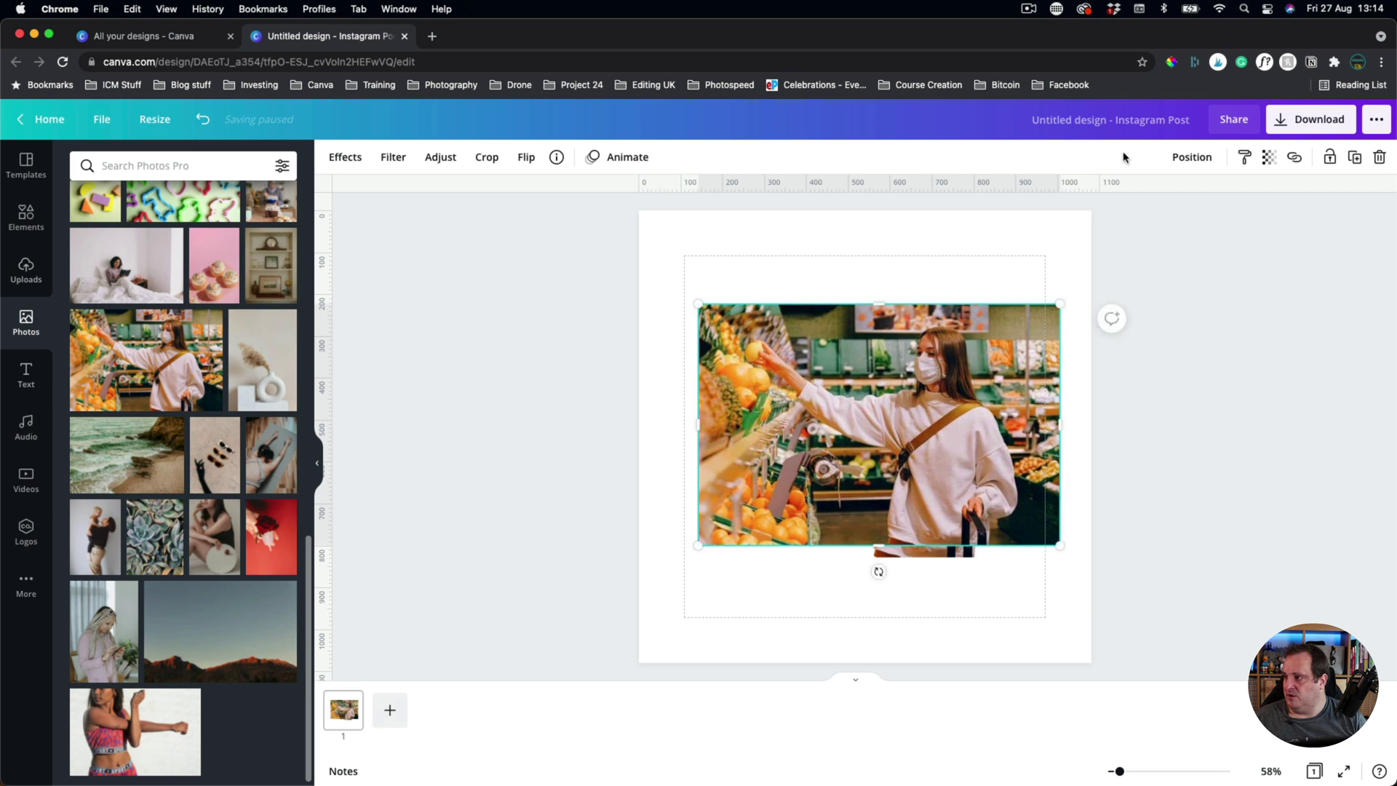
Send the full photo backwards behind the cut-out, line it up, and select both layers
{"action": "left_click", "coordinate": [1192, 157]}
{"action": "left_click", "coordinate": [1141, 200]}
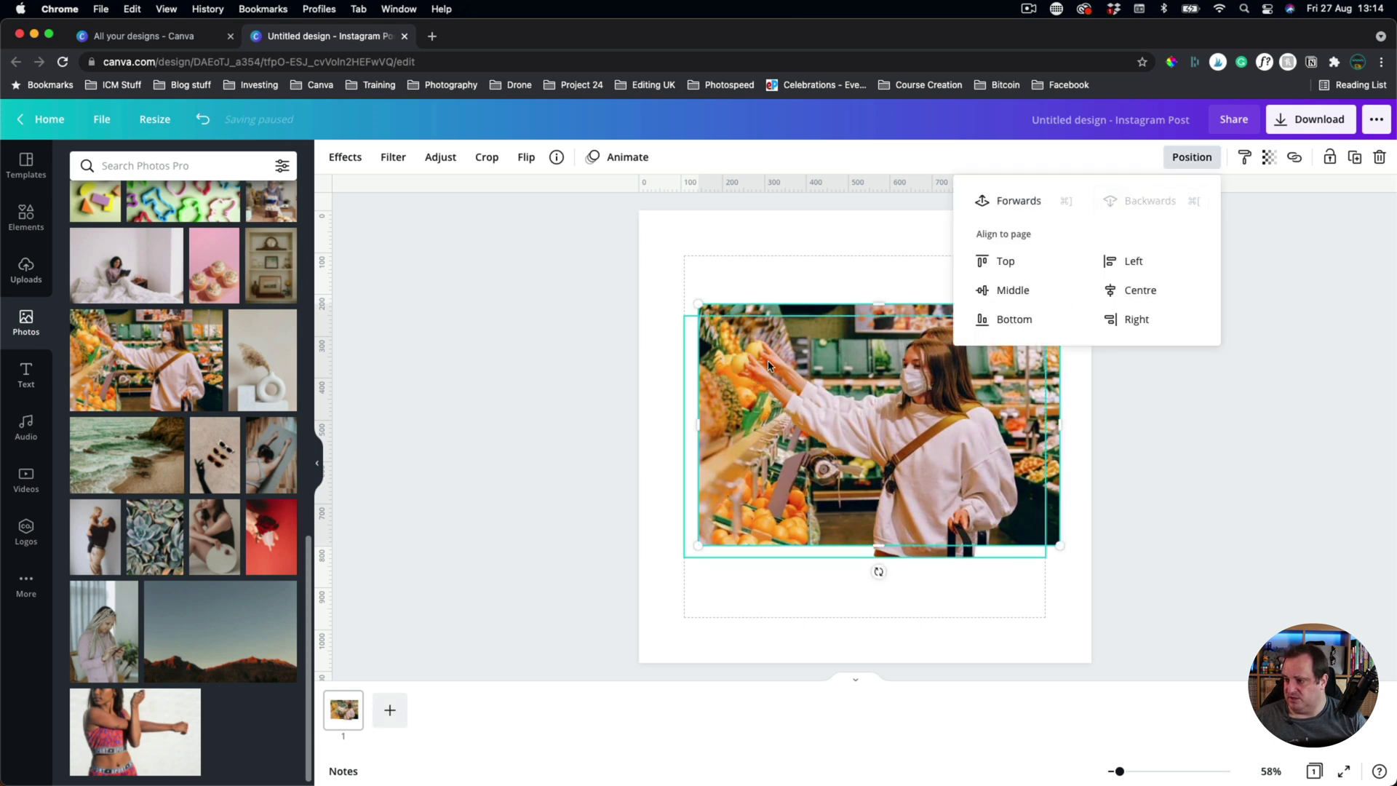
{"action": "left_click_drag", "start_coordinate": [910, 435], "coordinate": [914, 440]}
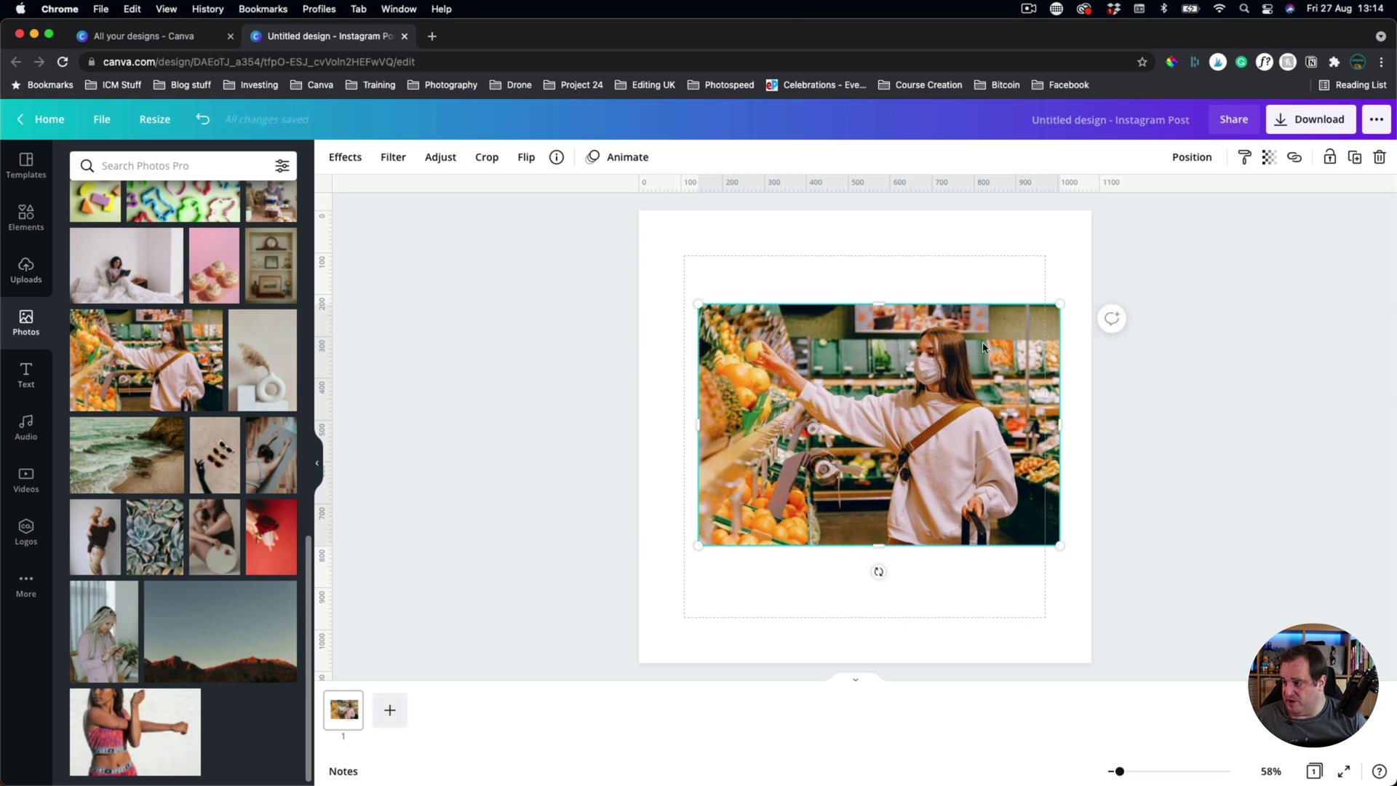
{"action": "left_click_drag", "start_coordinate": [1192, 260], "coordinate": [523, 643]}
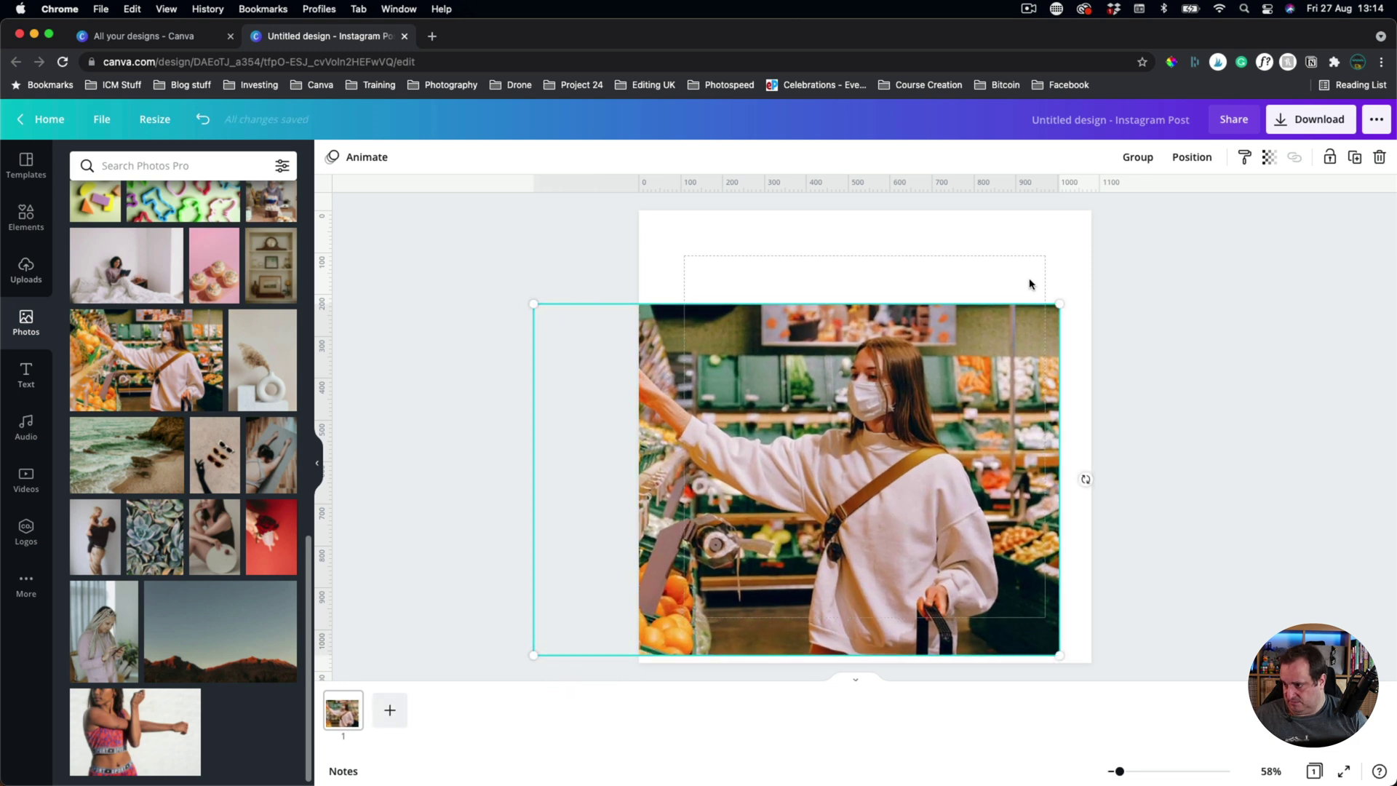
Enlarge both selected images together and move them over the square page
{"action": "left_click_drag", "start_coordinate": [1062, 303], "coordinate": [1132, 257]}
{"action": "left_click_drag", "start_coordinate": [917, 402], "coordinate": [942, 377]}
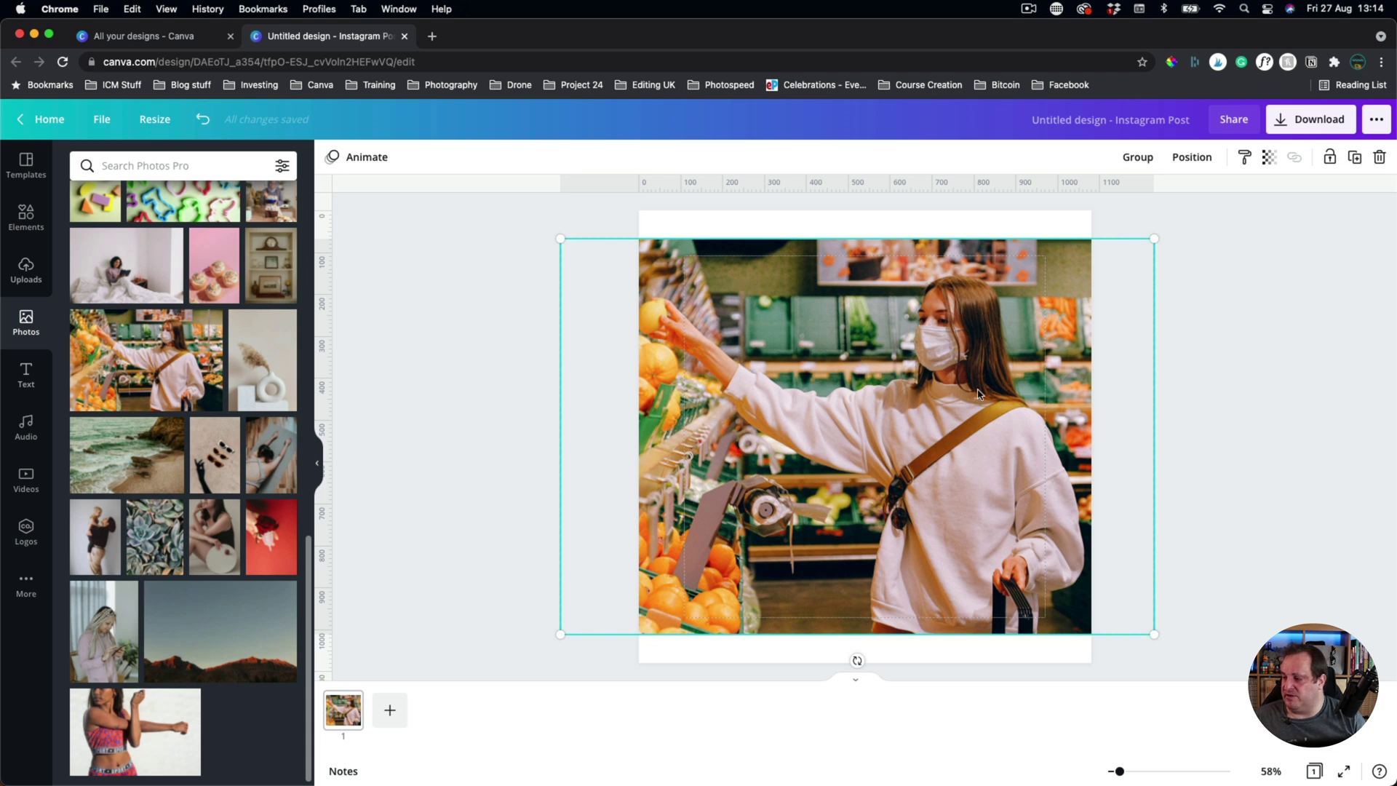
{"action": "left_click_drag", "start_coordinate": [971, 394], "coordinate": [968, 395]}
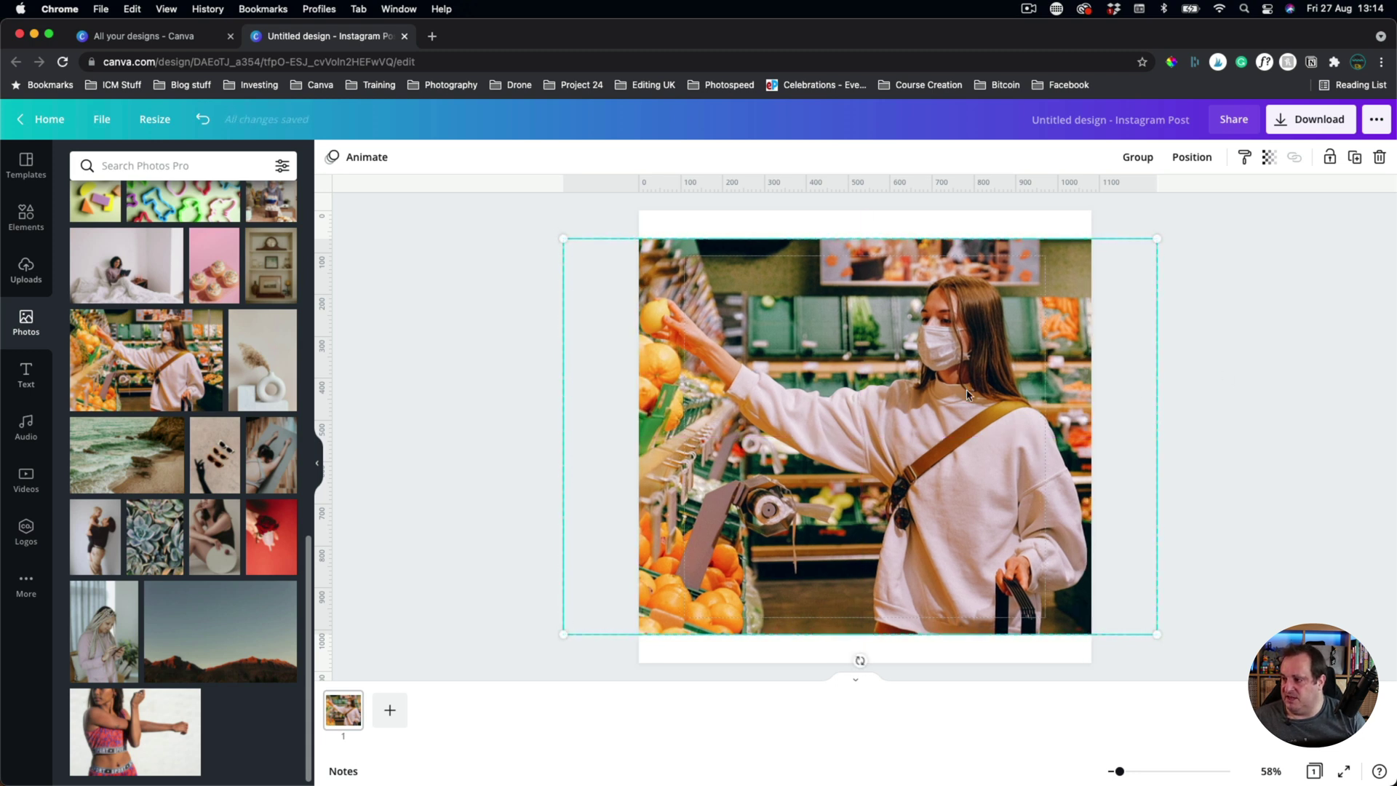
Resize the background photo from its left edge, undoing an accidental shift, and reselect it
{"action": "left_click", "coordinate": [1243, 340]}
{"action": "left_click", "coordinate": [879, 354]}
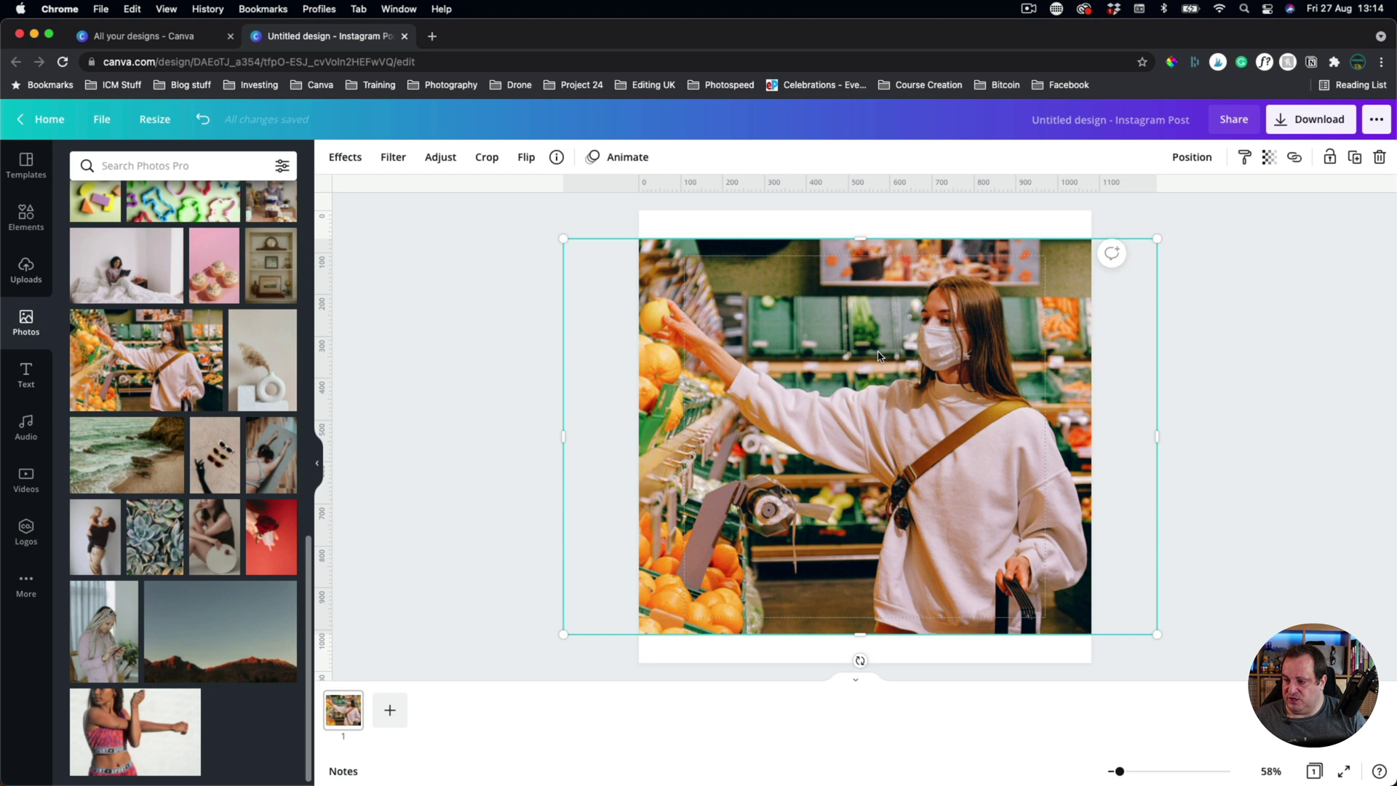
{"action": "mouse_move", "coordinate": [586, 435]}
{"action": "left_mouse_down"}
{"action": "mouse_move", "coordinate": [811, 436]}
{"action": "mouse_move", "coordinate": [702, 436]}
{"action": "mouse_move", "coordinate": [615, 415]}
{"action": "mouse_move", "coordinate": [720, 416]}
{"action": "mouse_move", "coordinate": [509, 427]}
{"action": "mouse_move", "coordinate": [564, 435]}
{"action": "left_mouse_up"}
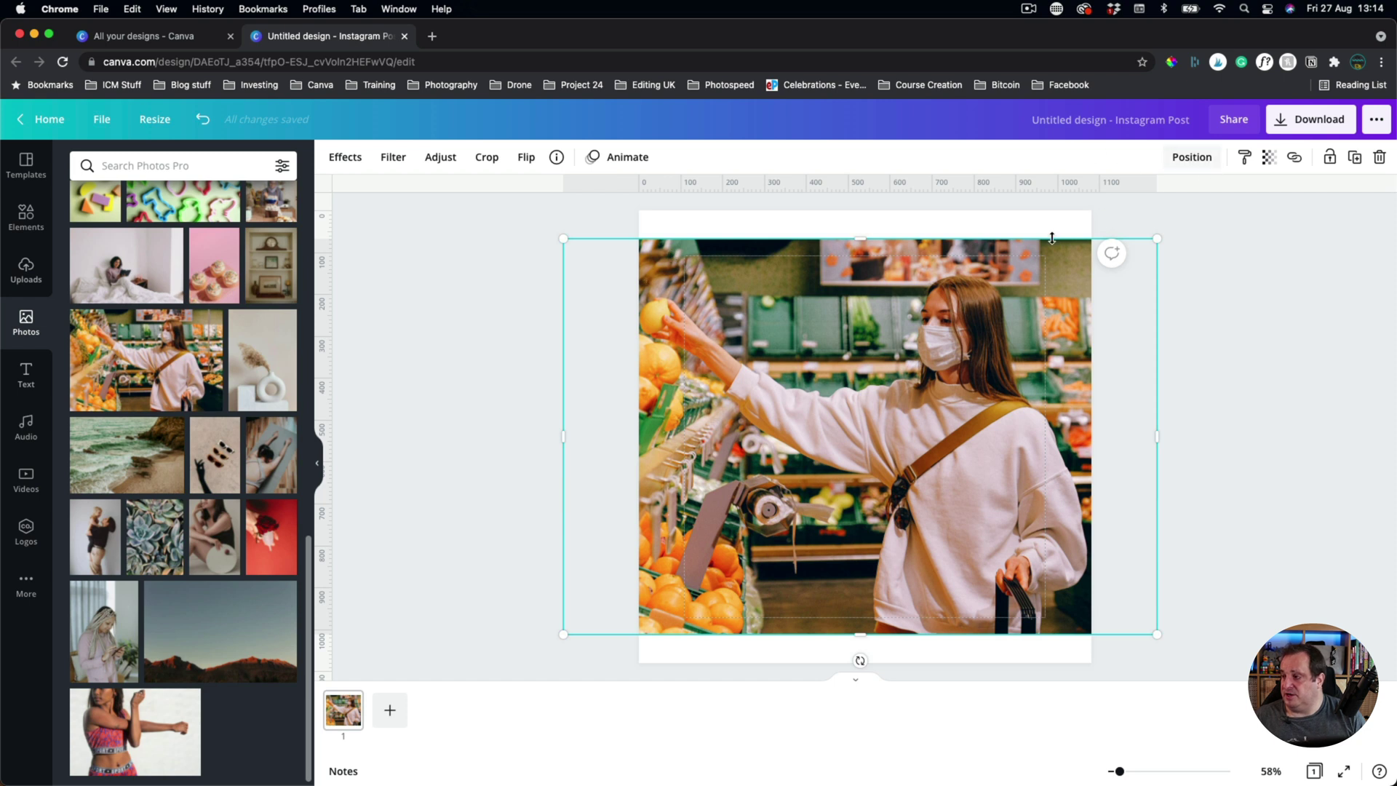
{"action": "left_click", "coordinate": [1188, 156]}
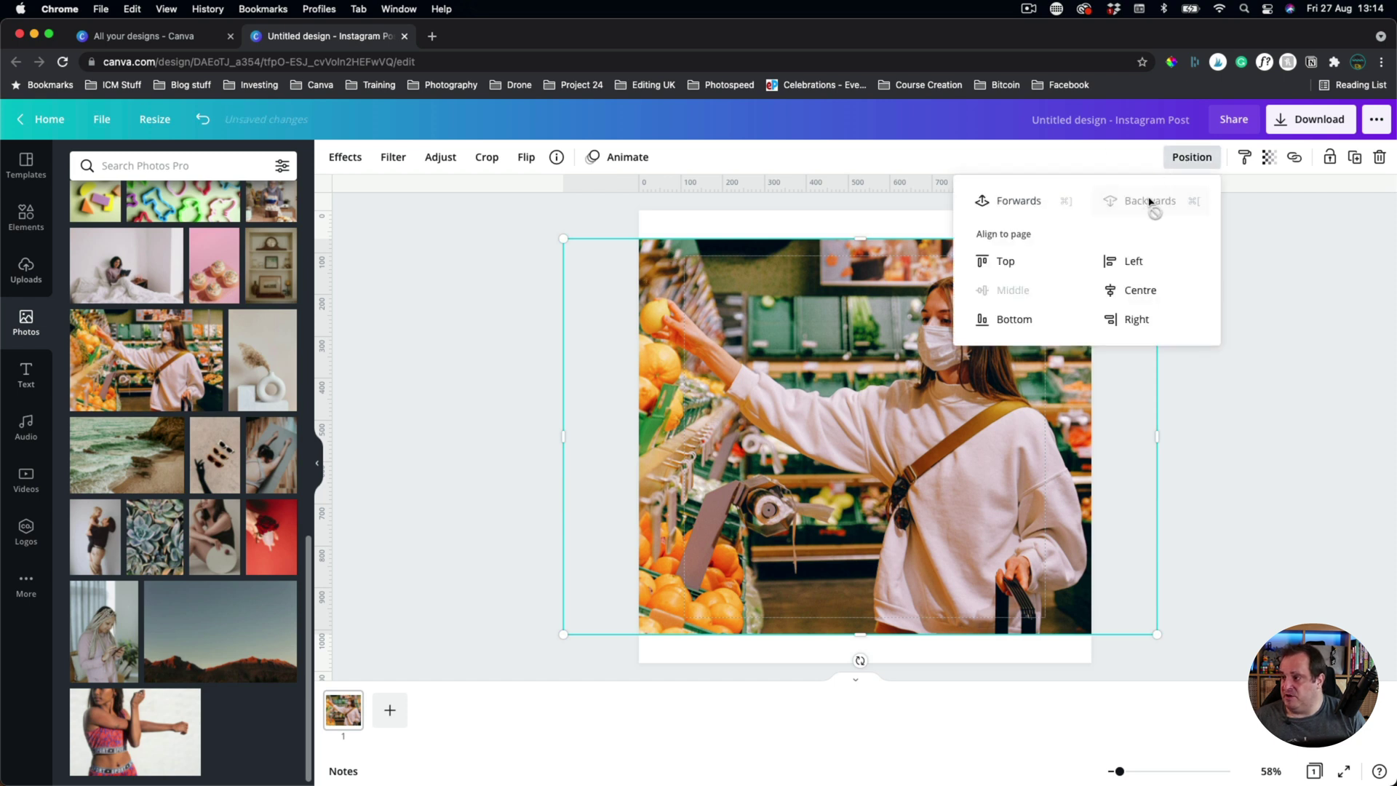
{"action": "left_click", "coordinate": [1282, 359]}
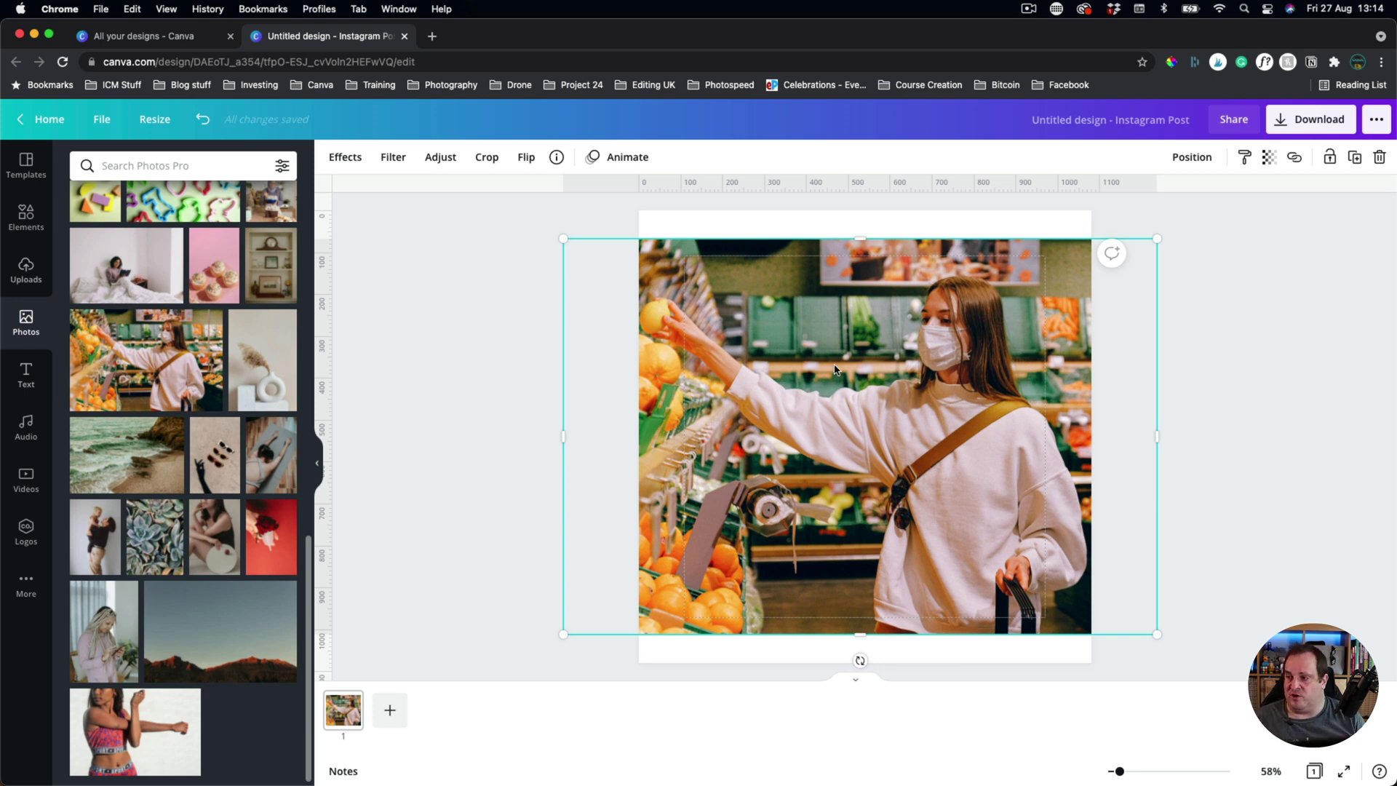
{"action": "left_click_drag", "start_coordinate": [837, 368], "coordinate": [811, 366]}
{"action": "key", "text": "super+z"}
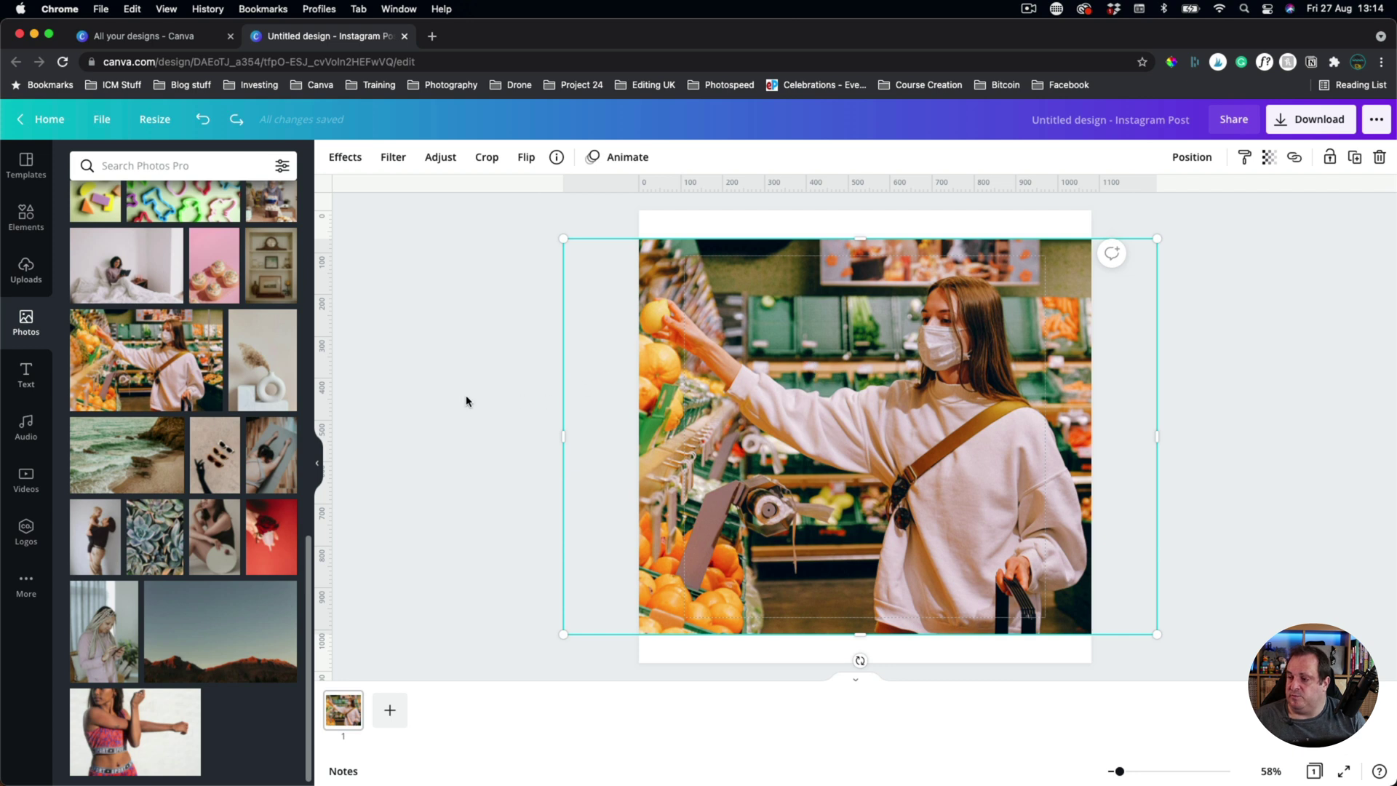
{"action": "left_click", "coordinate": [466, 402]}
{"action": "left_click", "coordinate": [755, 299]}
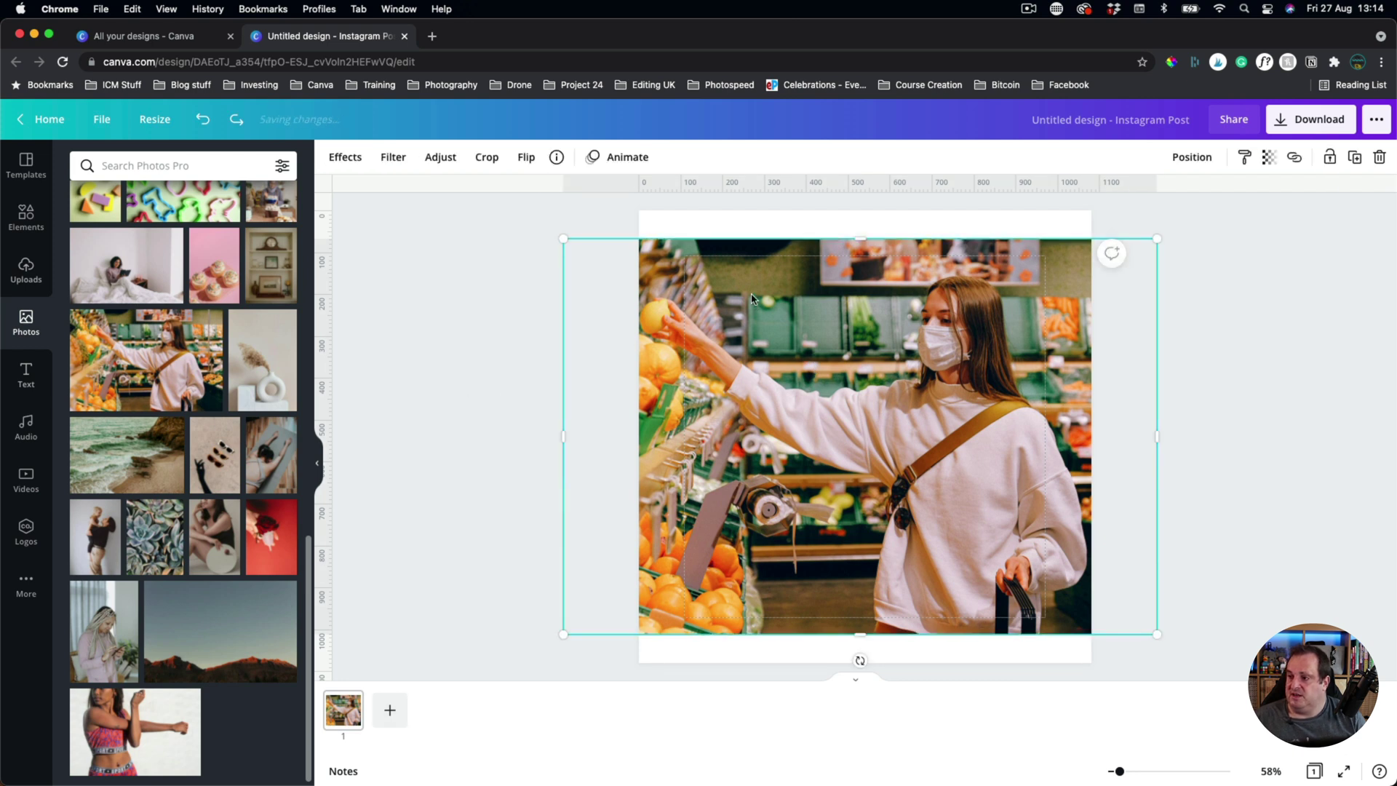
Set the background photo's Blur adjustment to 9
{"action": "left_click", "coordinate": [441, 158]}
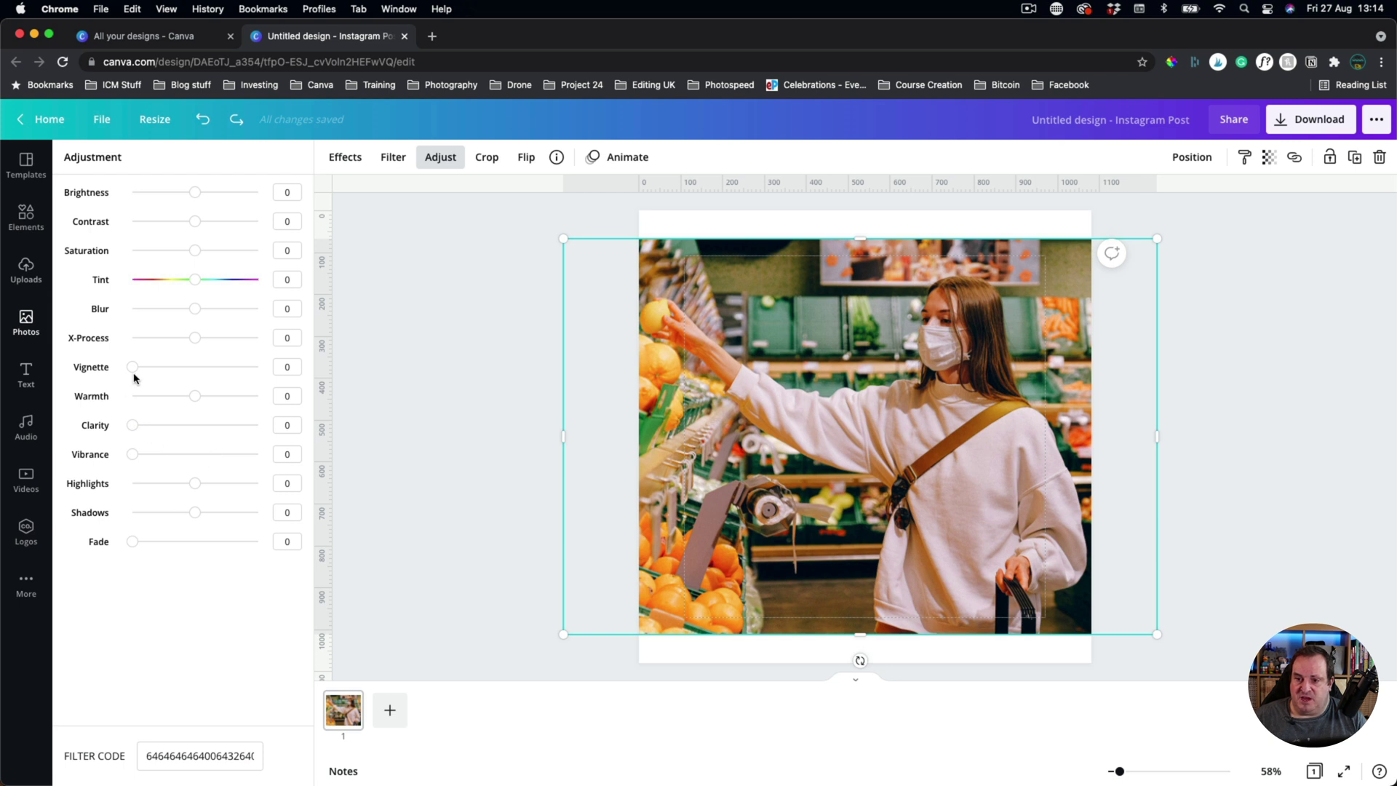
{"action": "left_click_drag", "start_coordinate": [198, 312], "coordinate": [202, 312]}
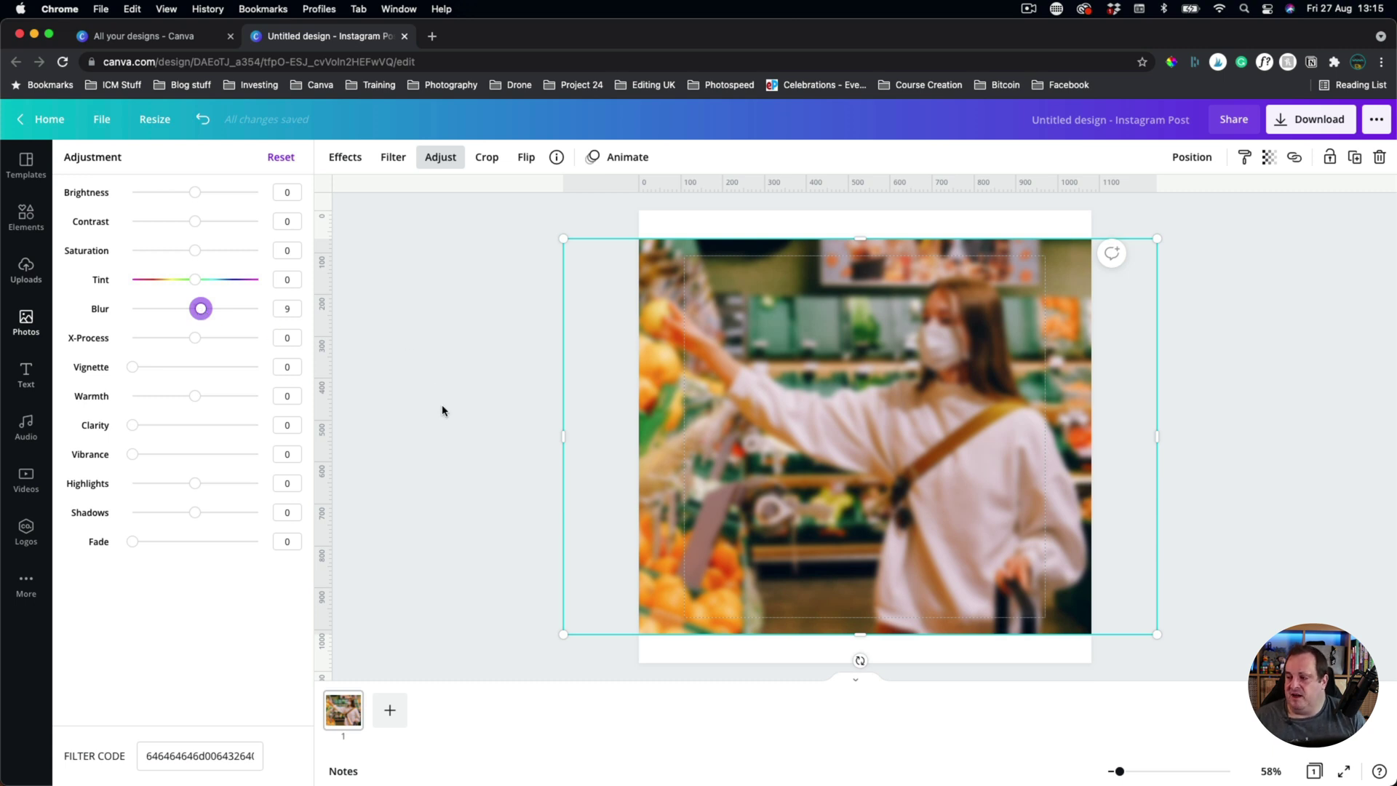
{"action": "left_click", "coordinate": [1224, 271]}
Send the blurred photo backwards behind the sharp cut-out woman
{"action": "left_click", "coordinate": [969, 380]}
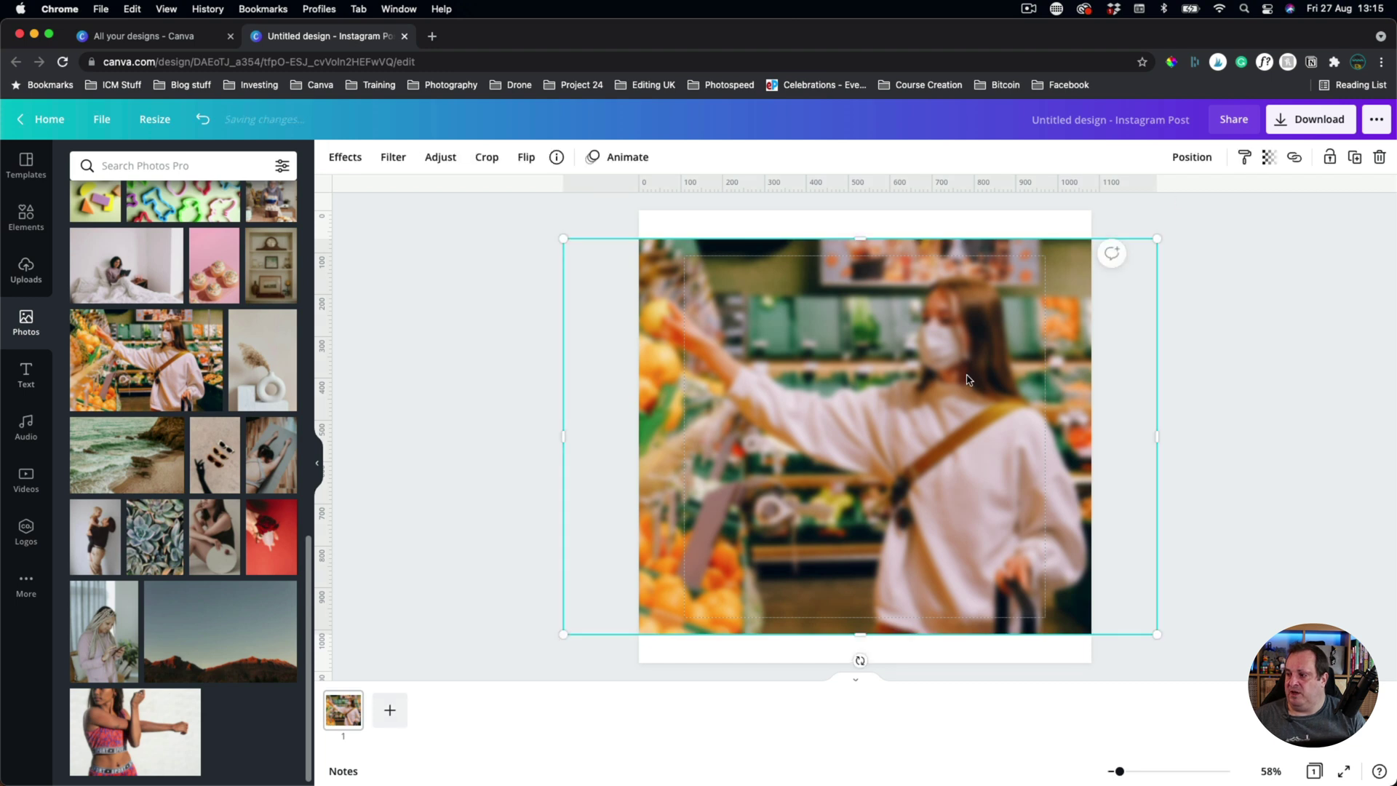
{"action": "left_click", "coordinate": [1190, 158]}
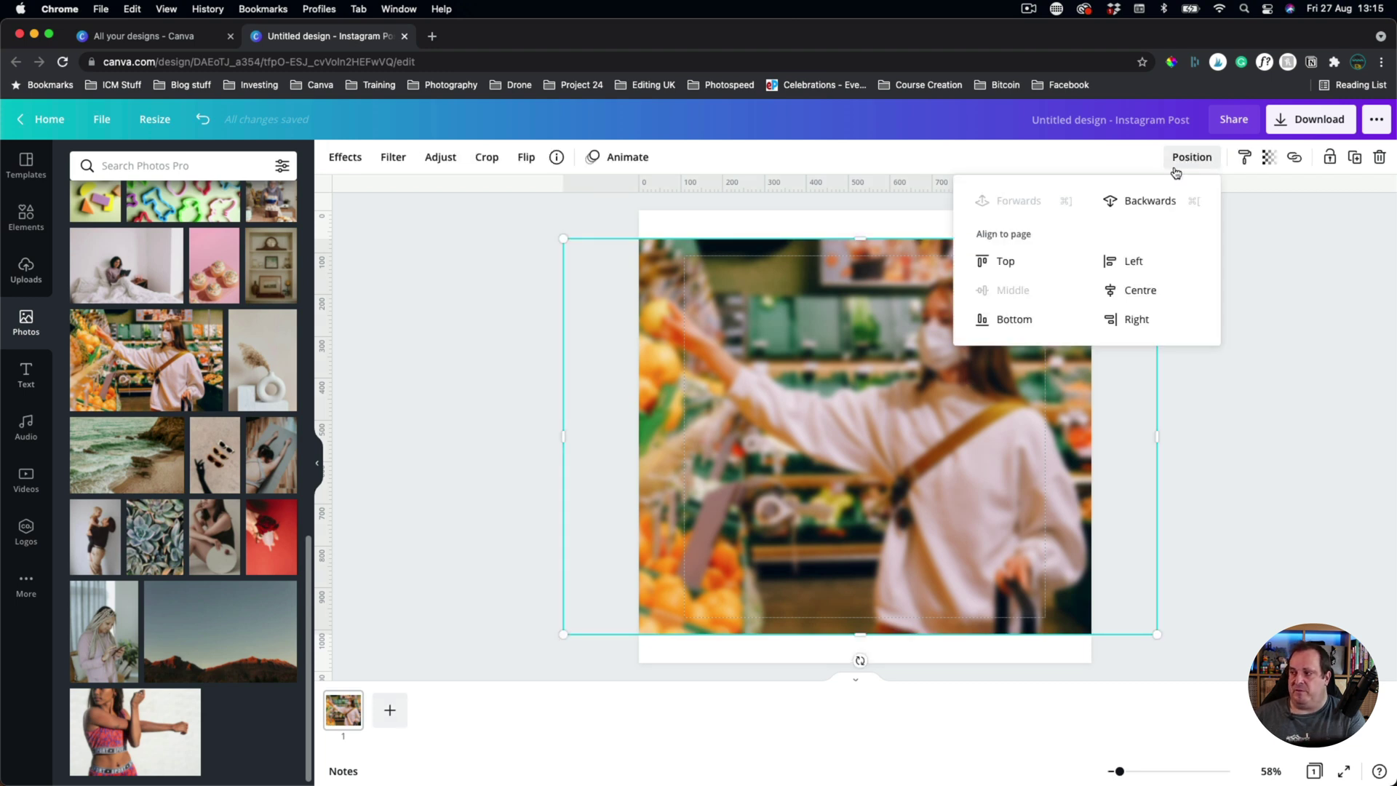
{"action": "left_click", "coordinate": [1138, 201]}
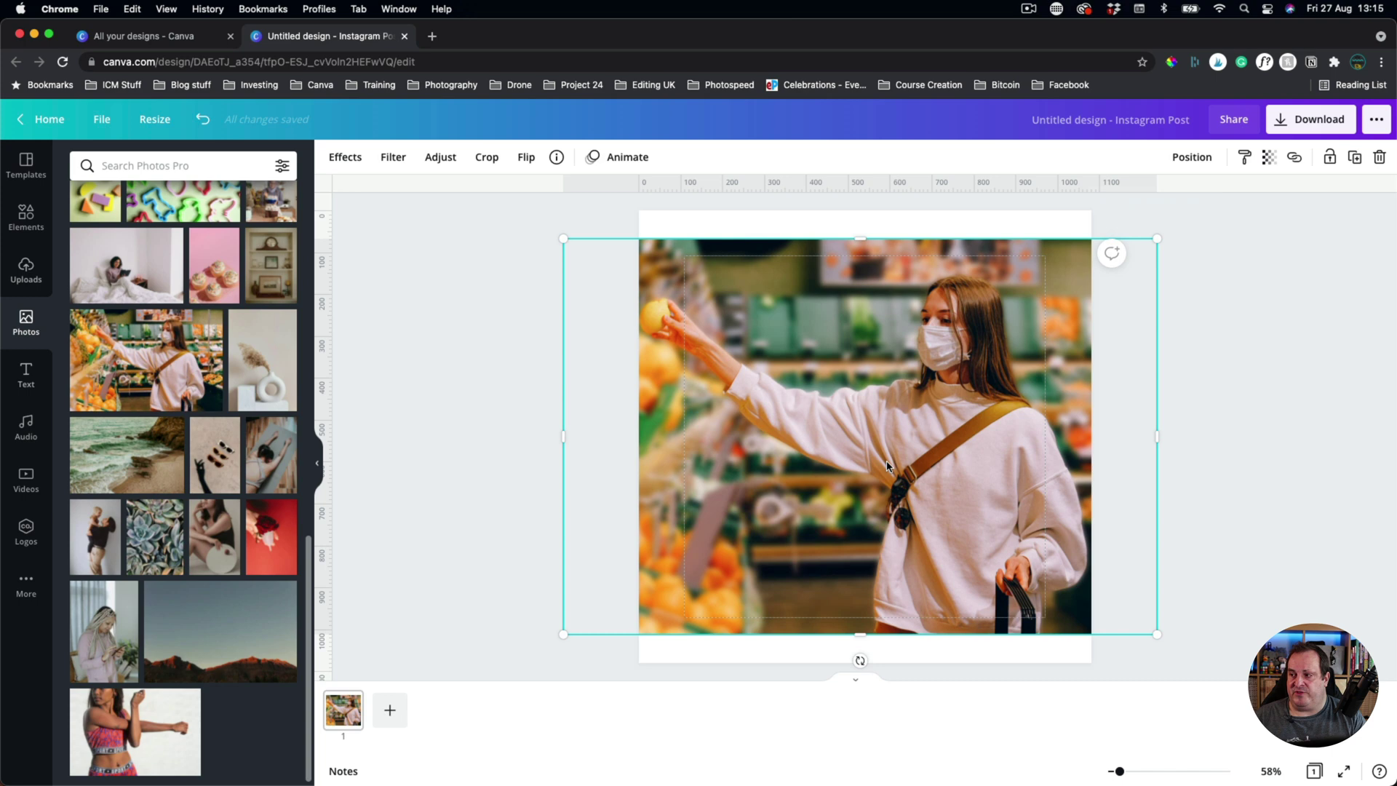
Try a white Glow shadow with transparency 100 and blur 6
{"action": "left_click", "coordinate": [345, 157]}
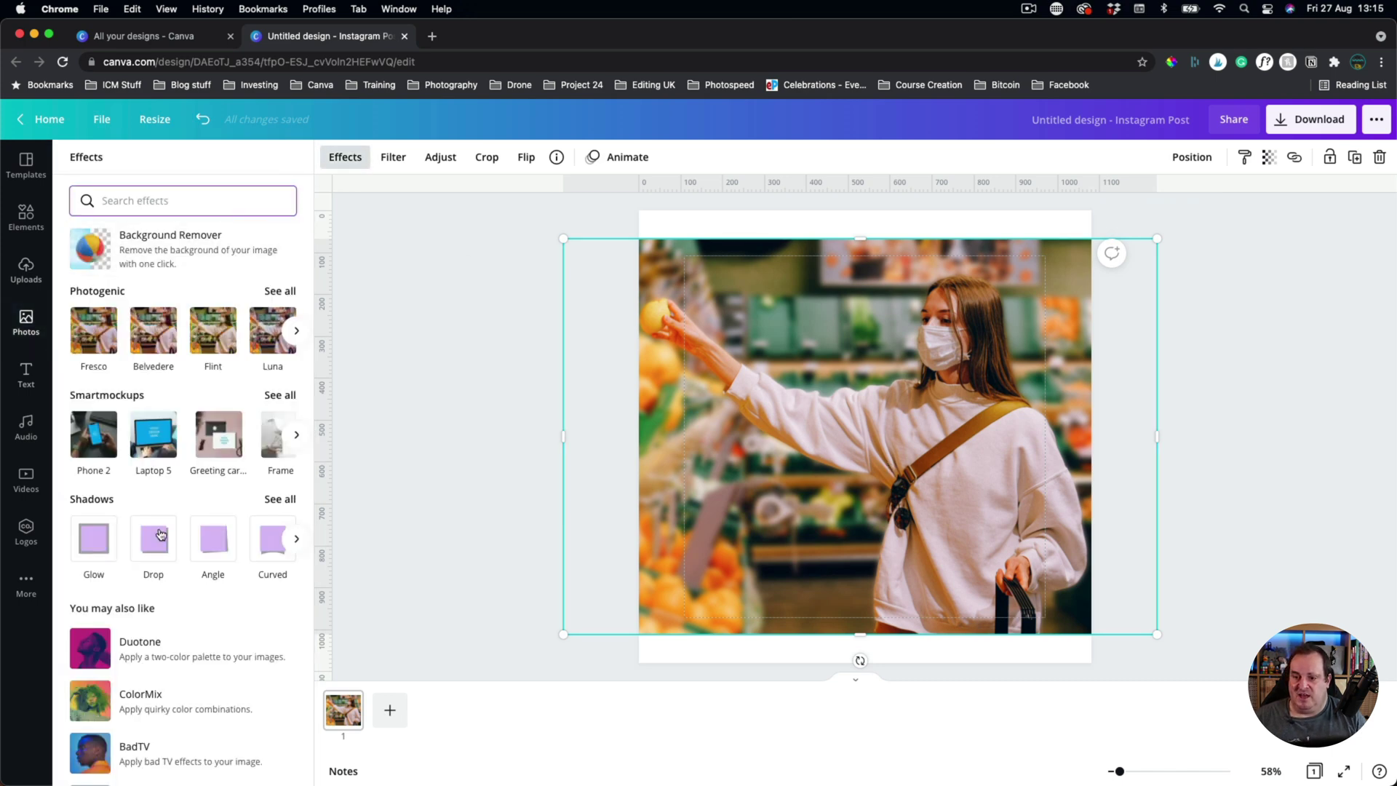
{"action": "left_click", "coordinate": [101, 542]}
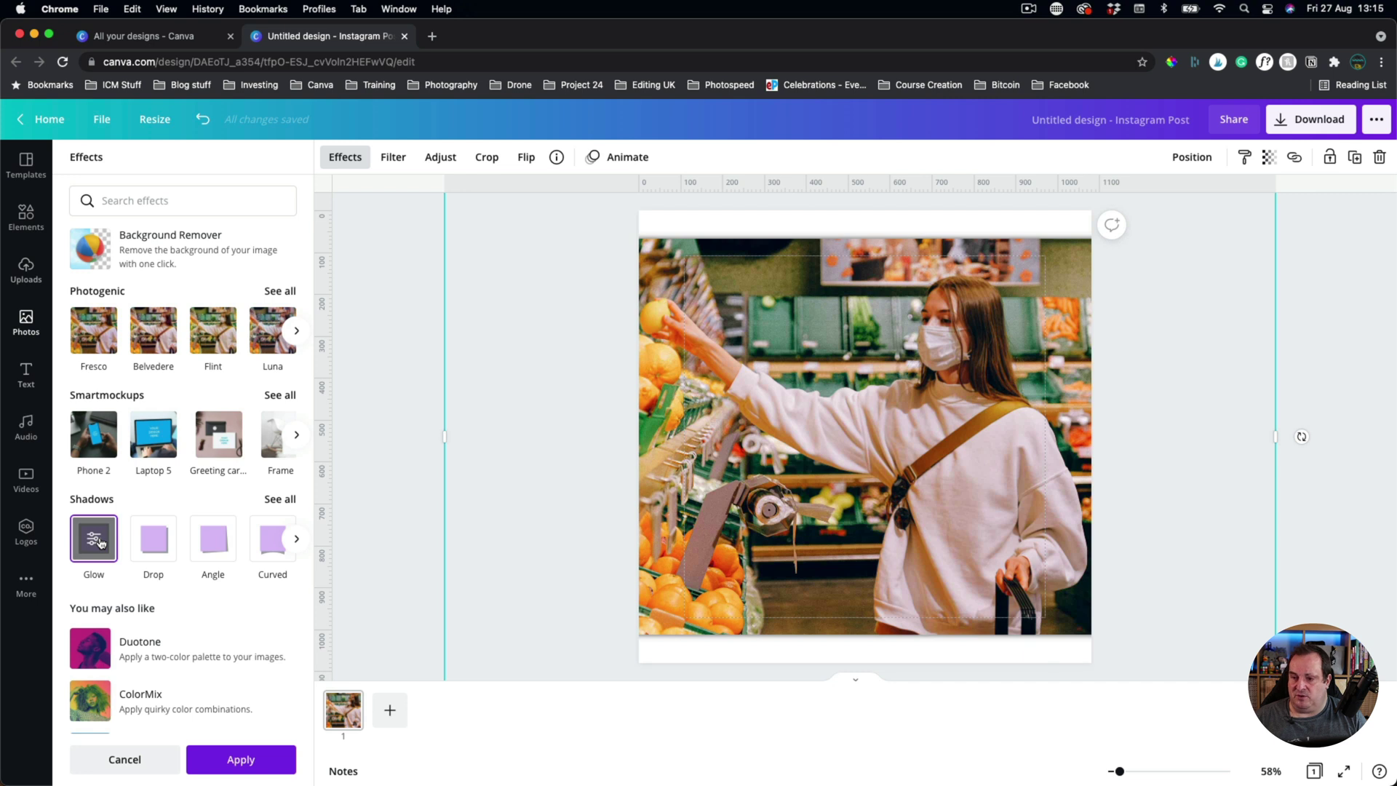
{"action": "left_click", "coordinate": [94, 538]}
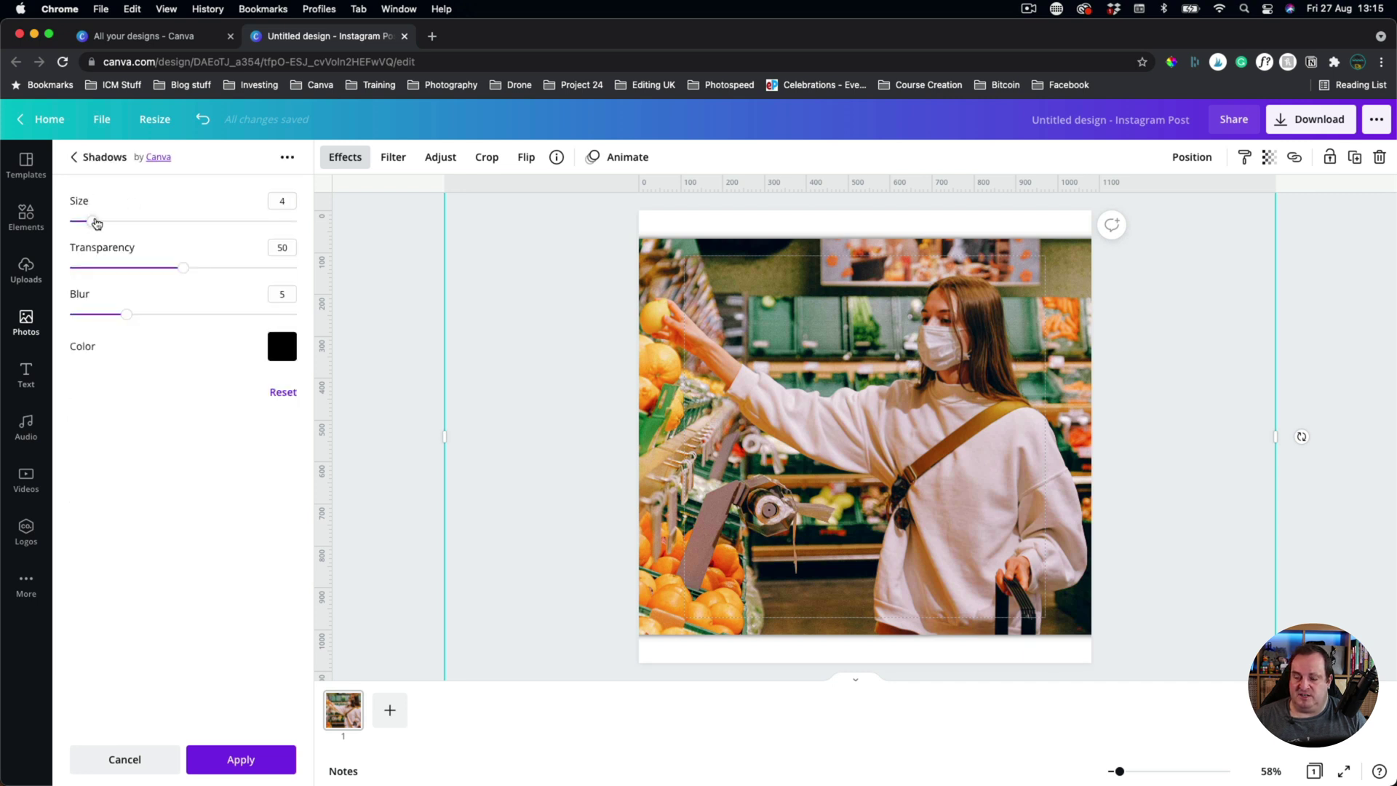
{"action": "left_click_drag", "start_coordinate": [177, 270], "coordinate": [325, 273]}
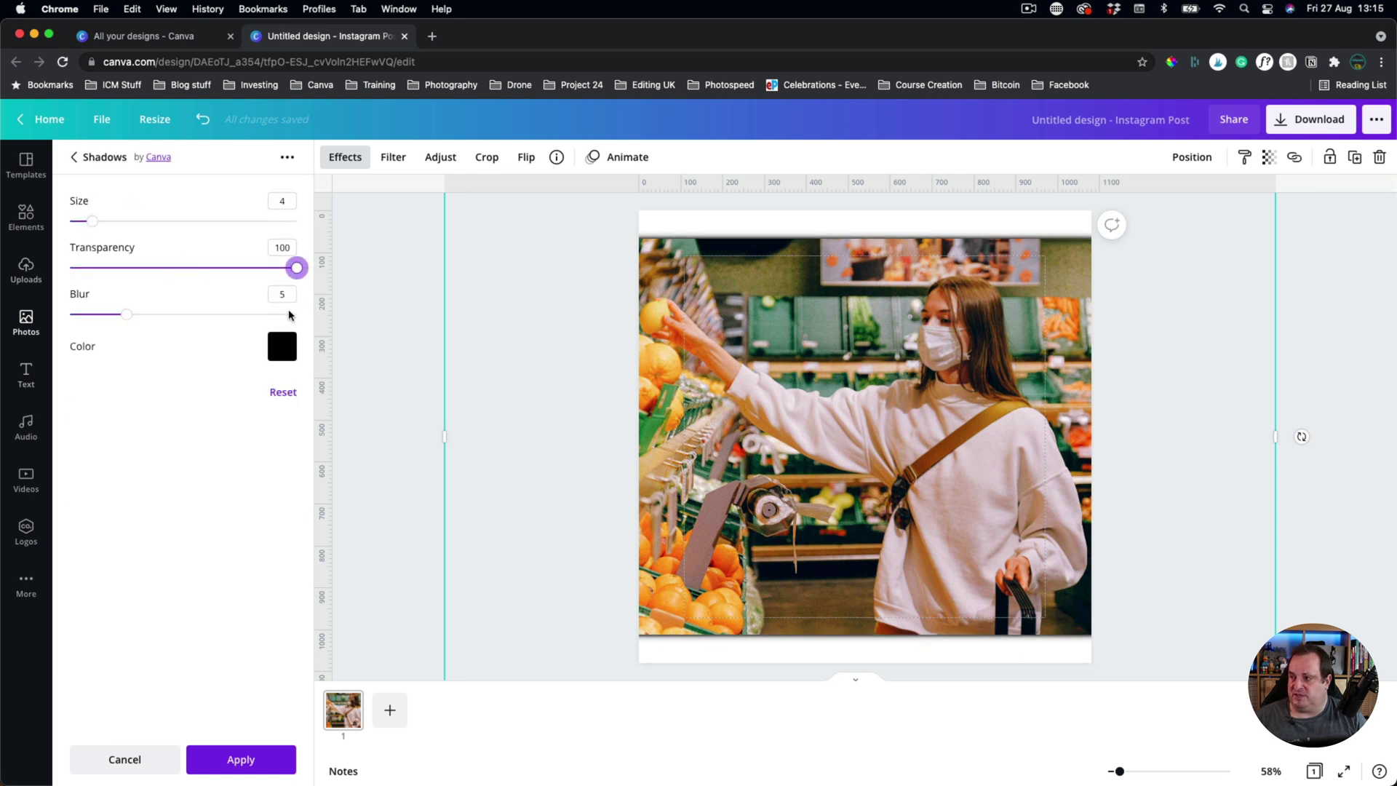
{"action": "left_click_drag", "start_coordinate": [128, 320], "coordinate": [138, 317]}
{"action": "left_click", "coordinate": [283, 349]}
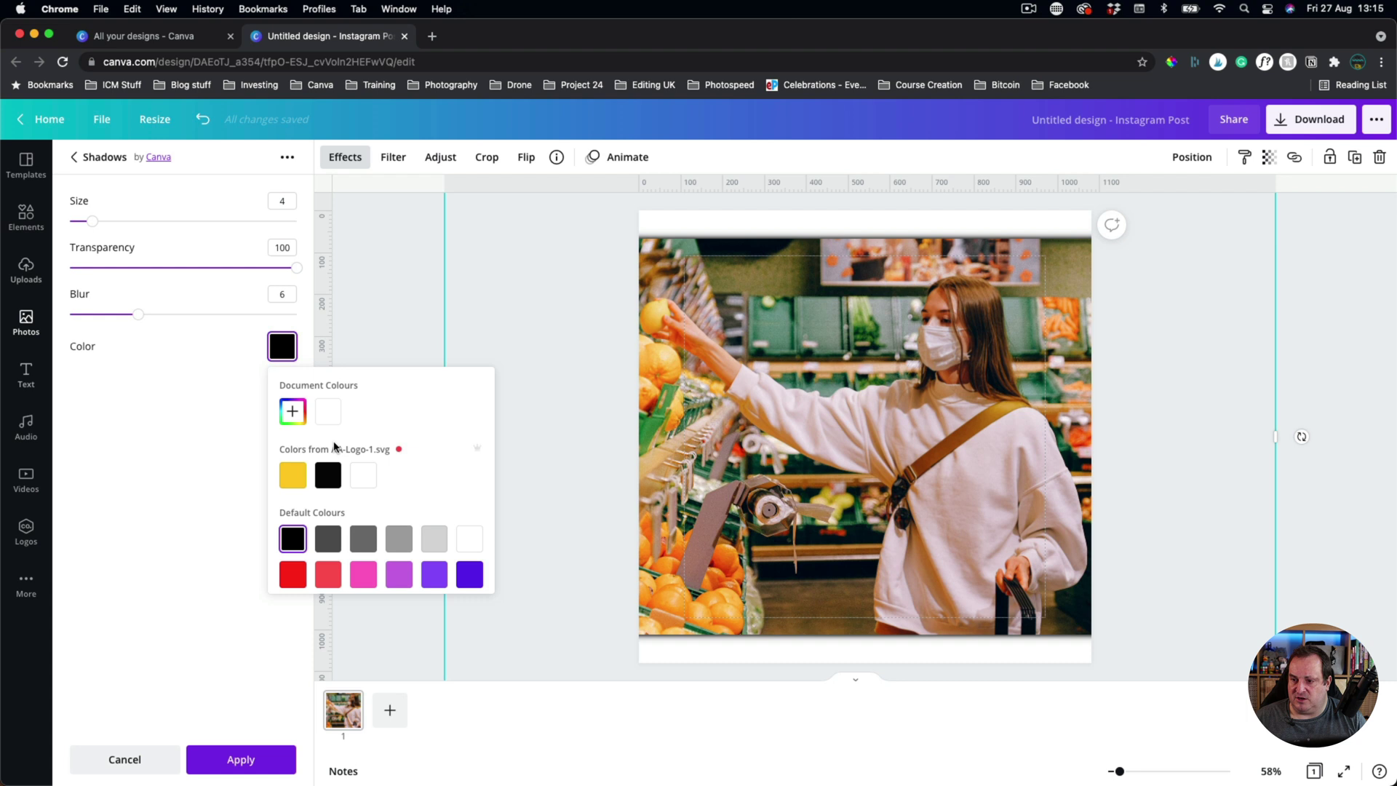
{"action": "left_click", "coordinate": [328, 420]}
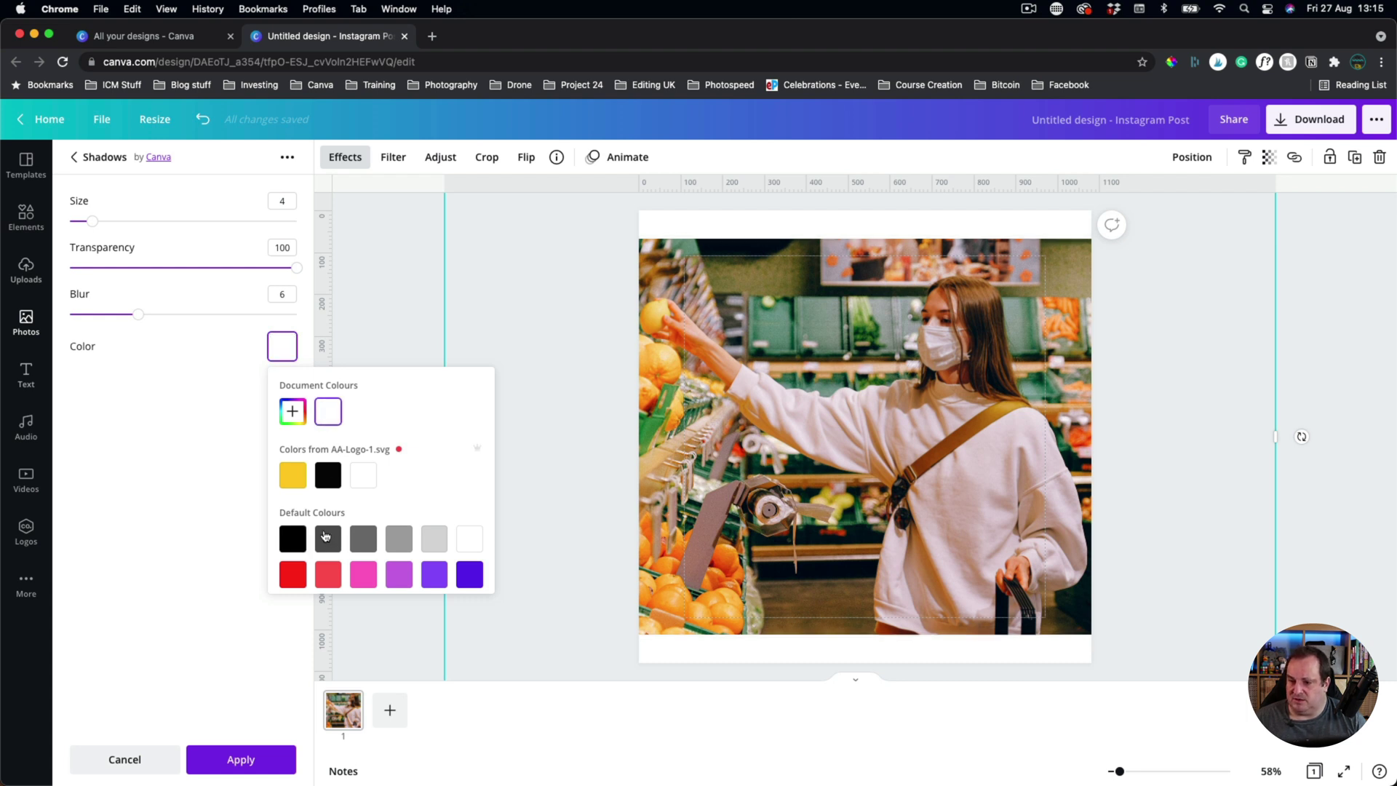
Cancel the pink shadow trial, then reselect the background photo and return to Effects
{"action": "left_click", "coordinate": [366, 578]}
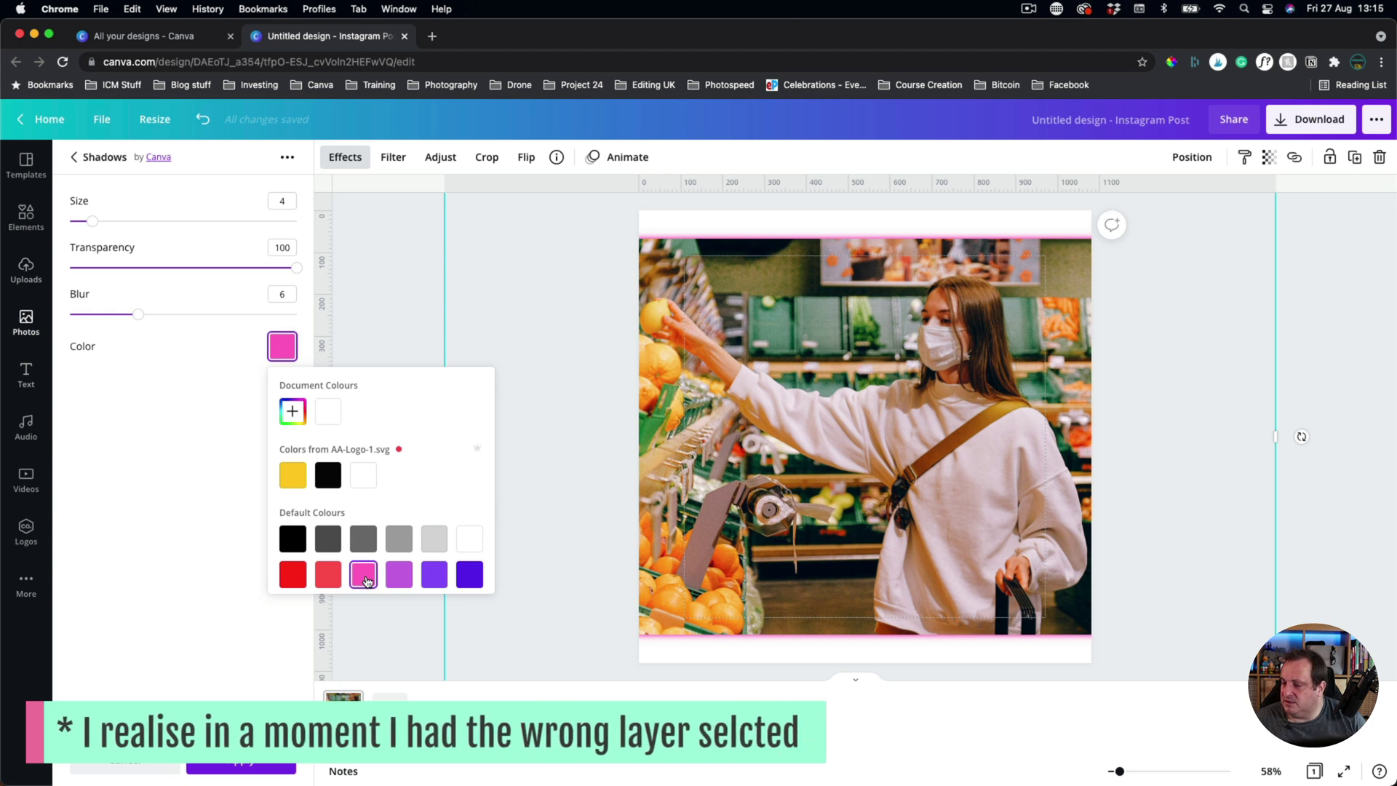
{"action": "left_click", "coordinate": [126, 764]}
{"action": "left_click", "coordinate": [125, 764]}
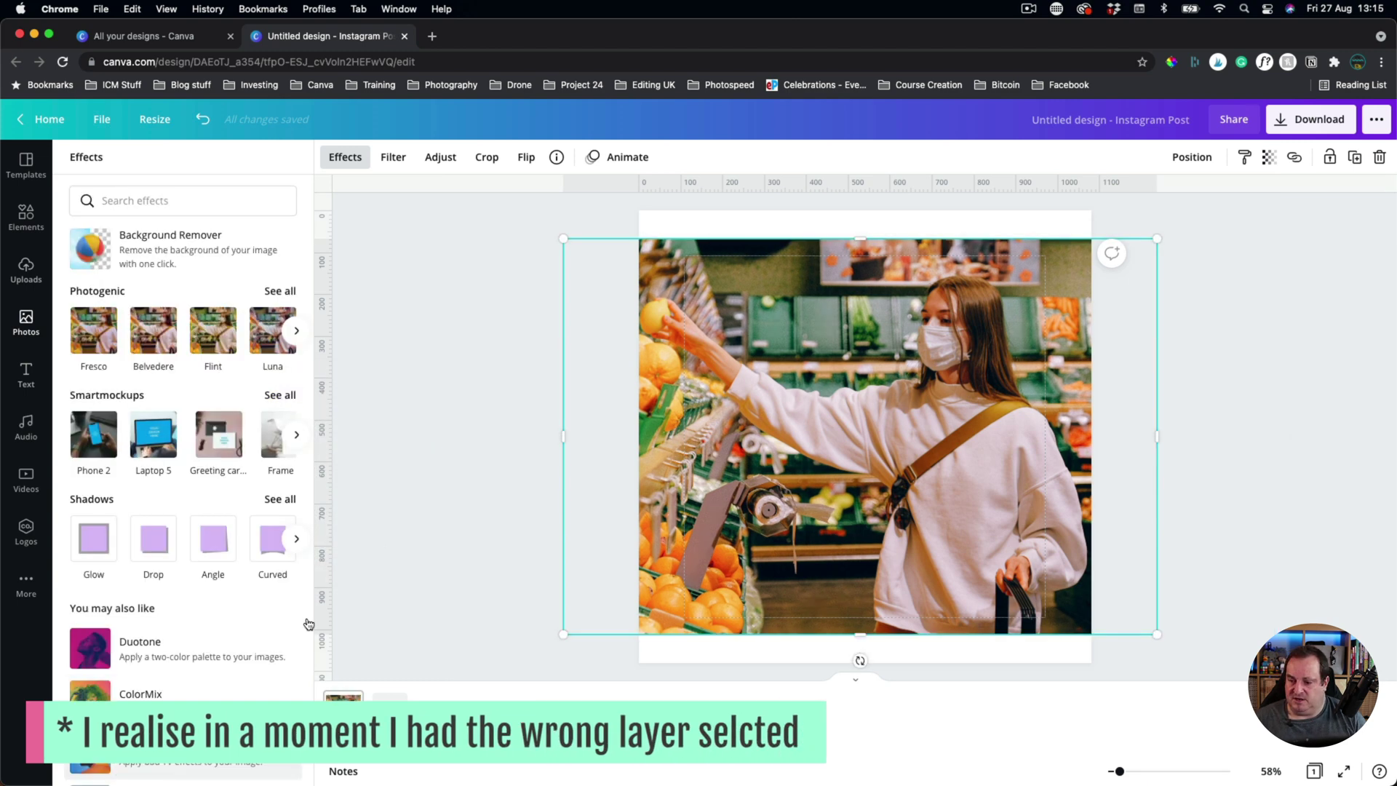
{"action": "mouse_move", "coordinate": [791, 409]}
{"action": "left_mouse_down"}
{"action": "mouse_move", "coordinate": [752, 409]}
{"action": "mouse_move", "coordinate": [793, 413]}
{"action": "left_mouse_up"}
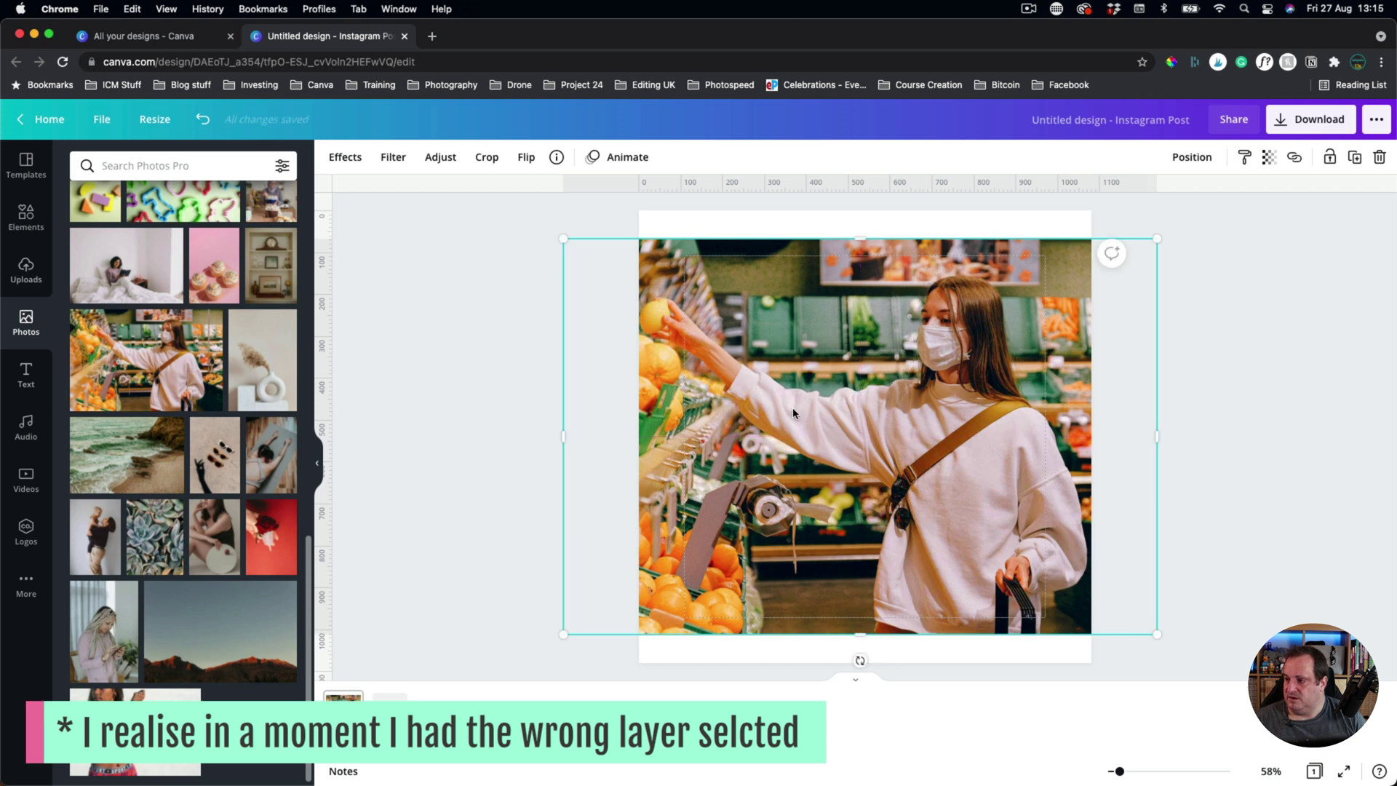
{"action": "left_click", "coordinate": [438, 157]}
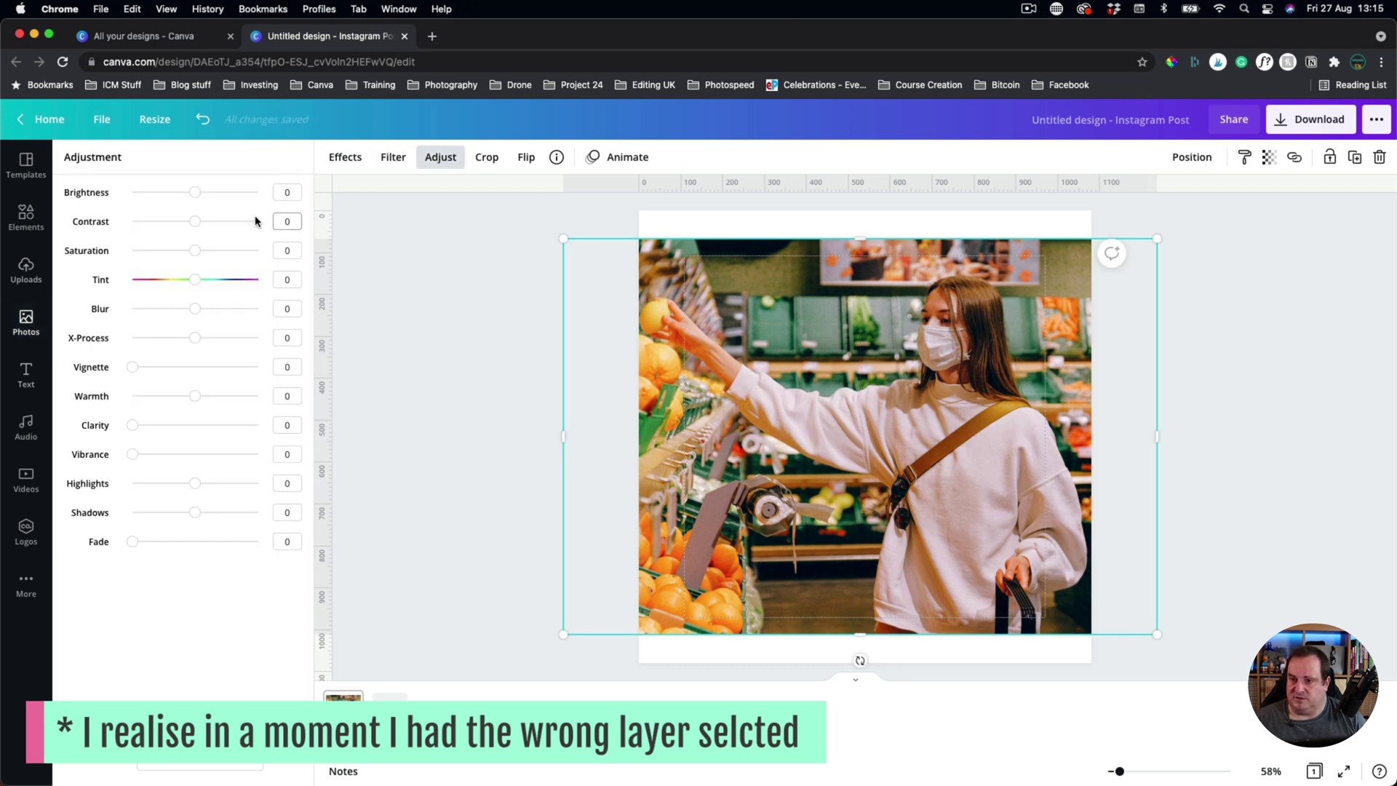
{"action": "left_click", "coordinate": [348, 157]}
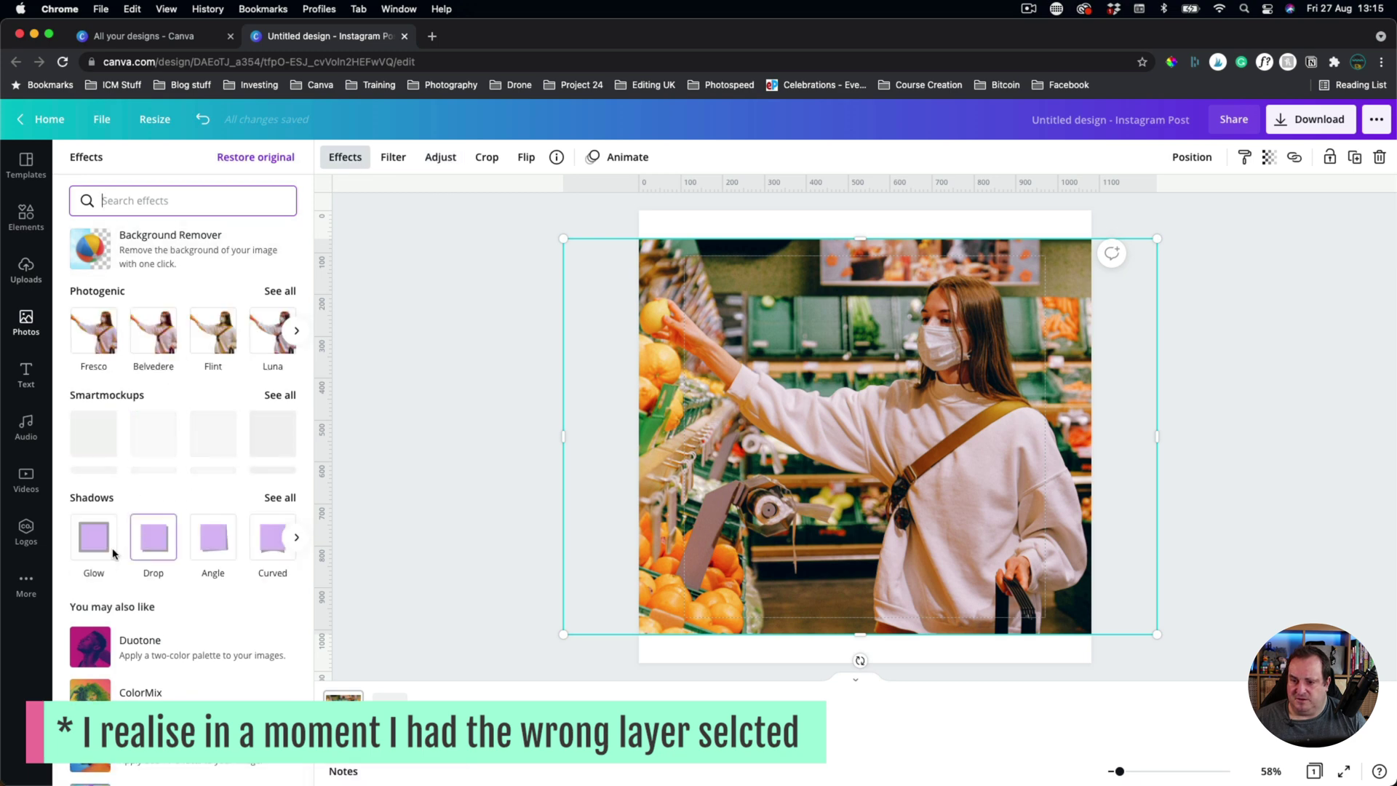
Apply a yellow Glow shadow to the cut-out with size 6 and transparency 100
{"action": "left_click", "coordinate": [93, 551]}
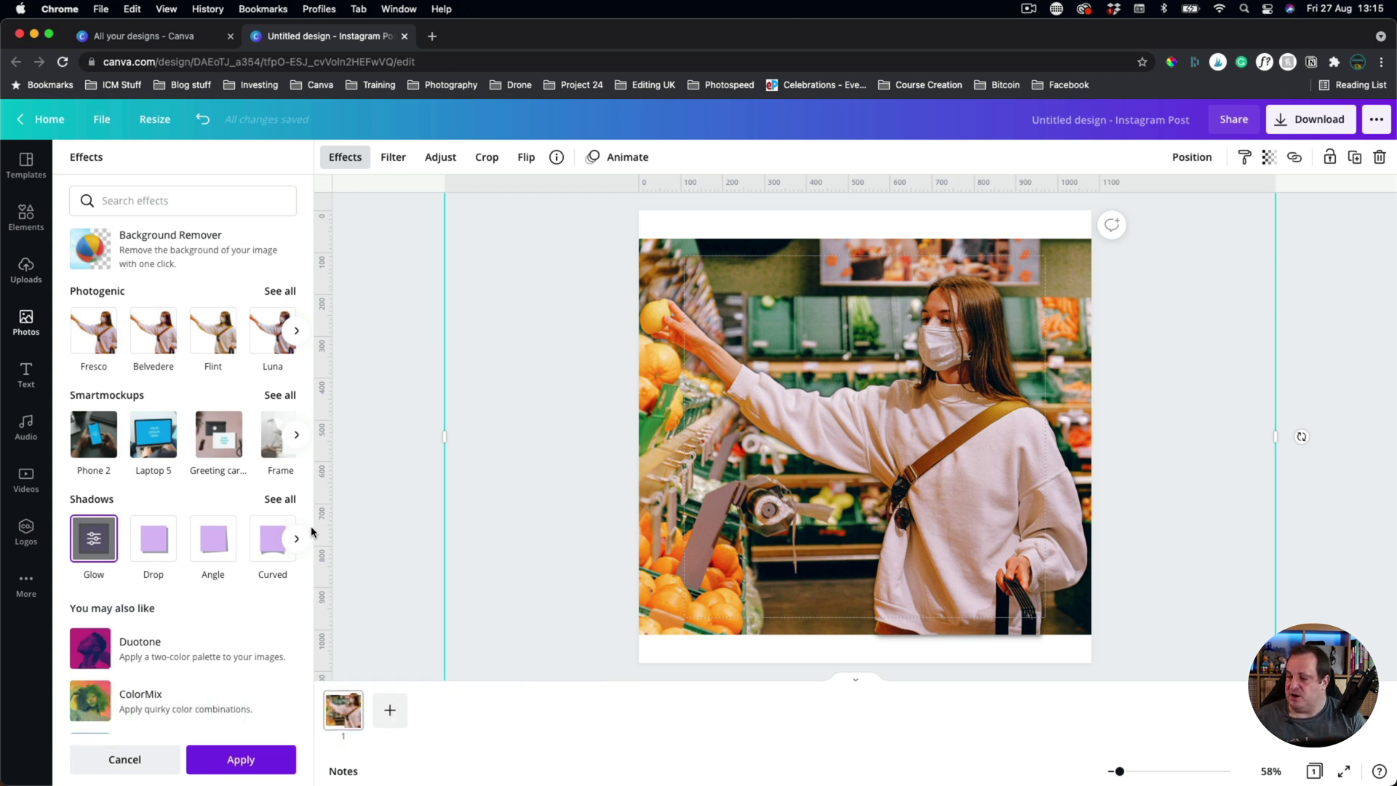
{"action": "left_click", "coordinate": [101, 542]}
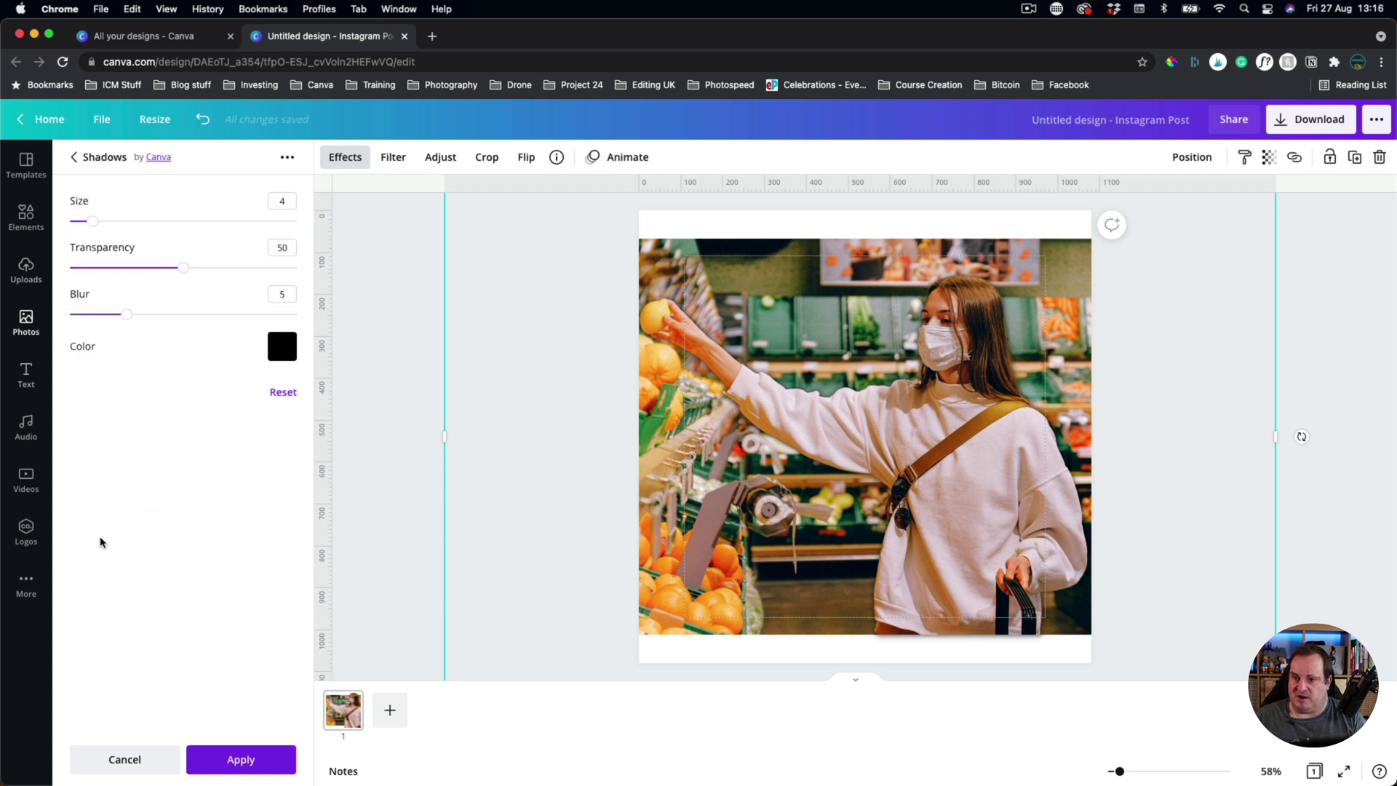
{"action": "mouse_move", "coordinate": [92, 221]}
{"action": "left_mouse_down"}
{"action": "mouse_move", "coordinate": [199, 221]}
{"action": "mouse_move", "coordinate": [209, 234]}
{"action": "mouse_move", "coordinate": [103, 239]}
{"action": "left_mouse_up"}
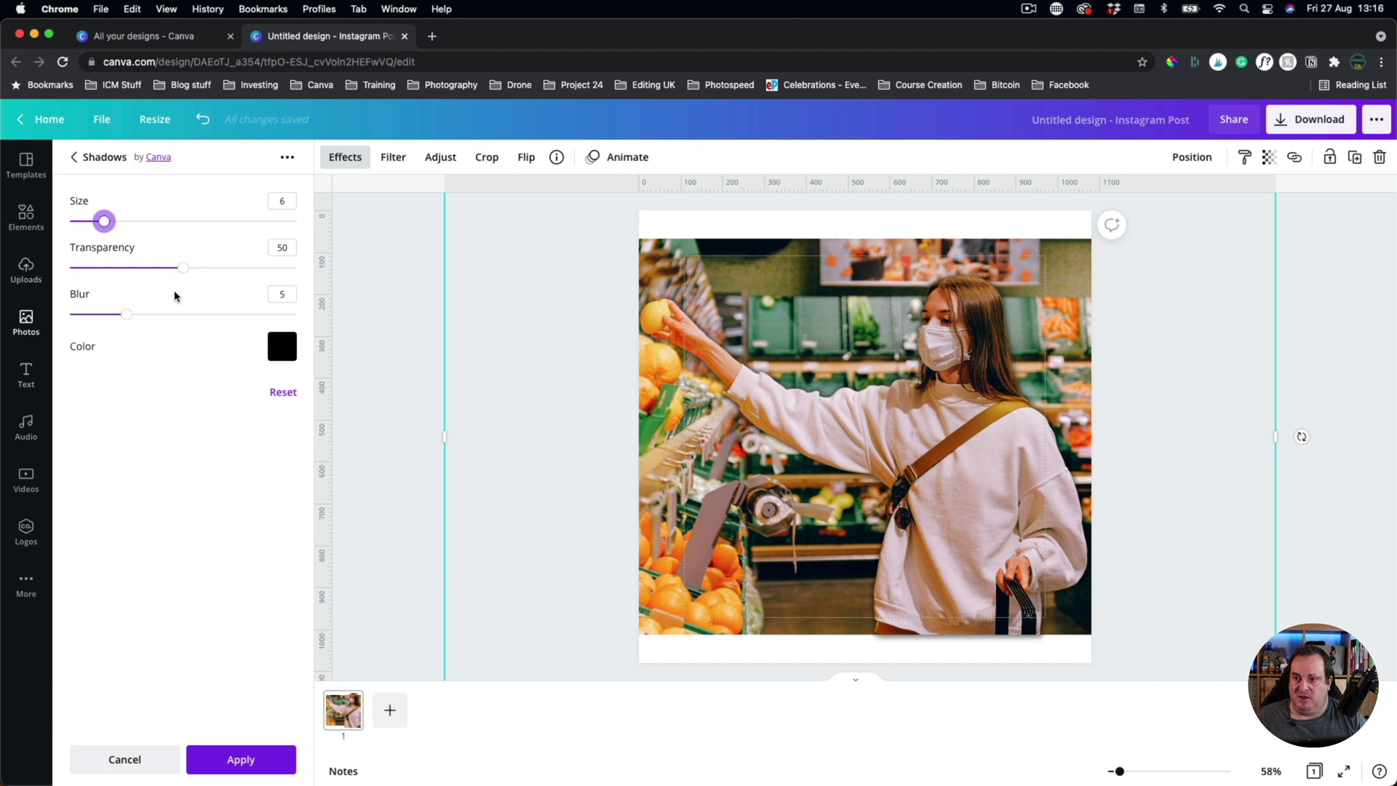
{"action": "left_click_drag", "start_coordinate": [186, 267], "coordinate": [356, 269]}
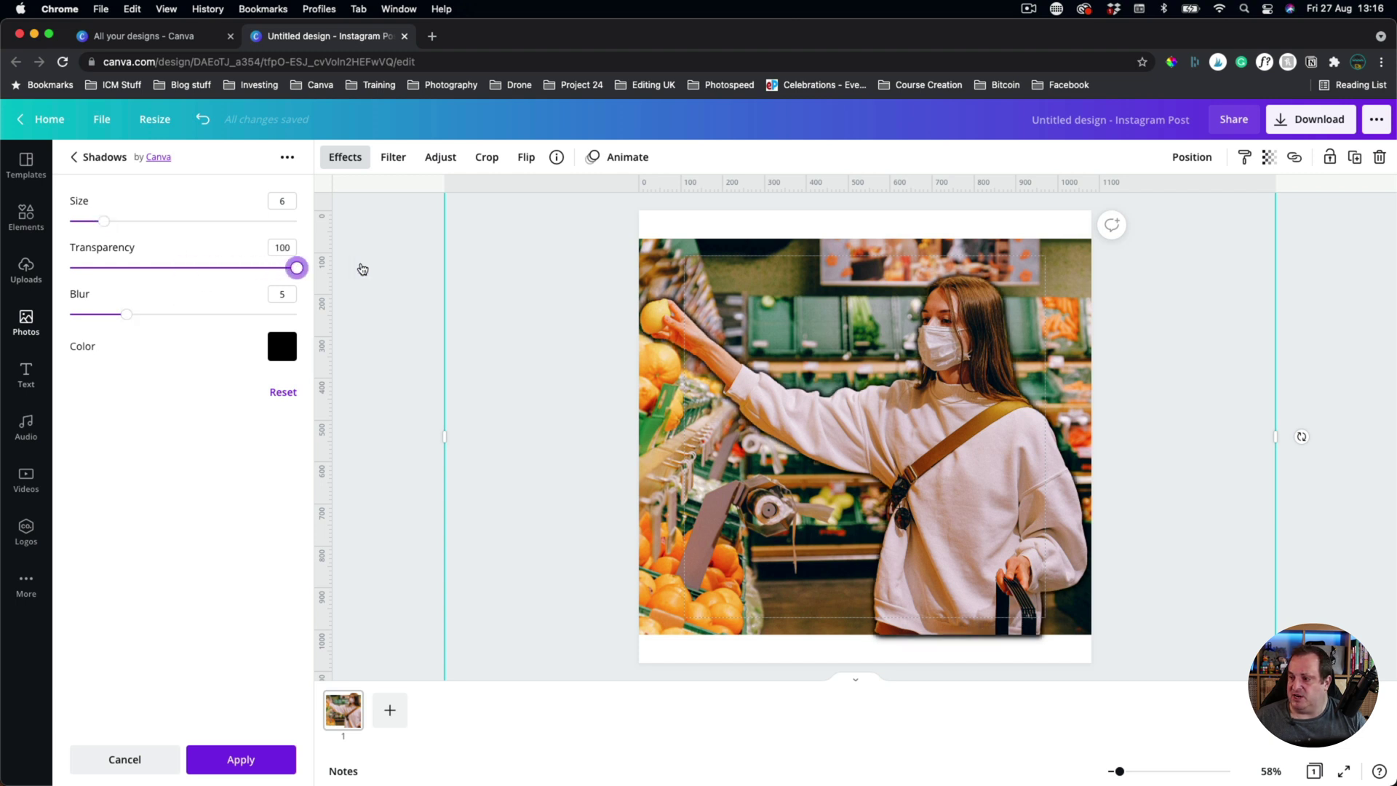
{"action": "left_click", "coordinate": [292, 358]}
{"action": "left_click", "coordinate": [293, 475]}
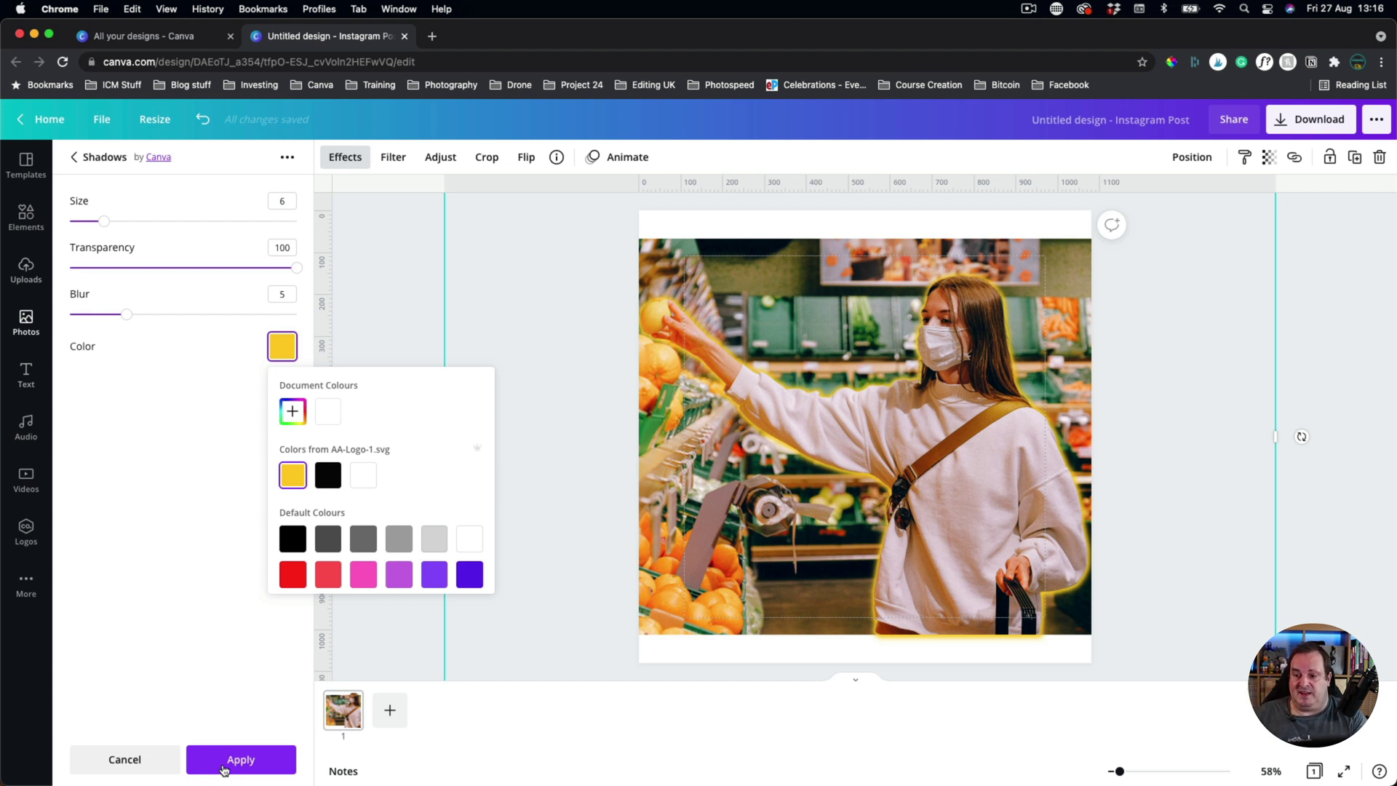
{"action": "left_click", "coordinate": [224, 769]}
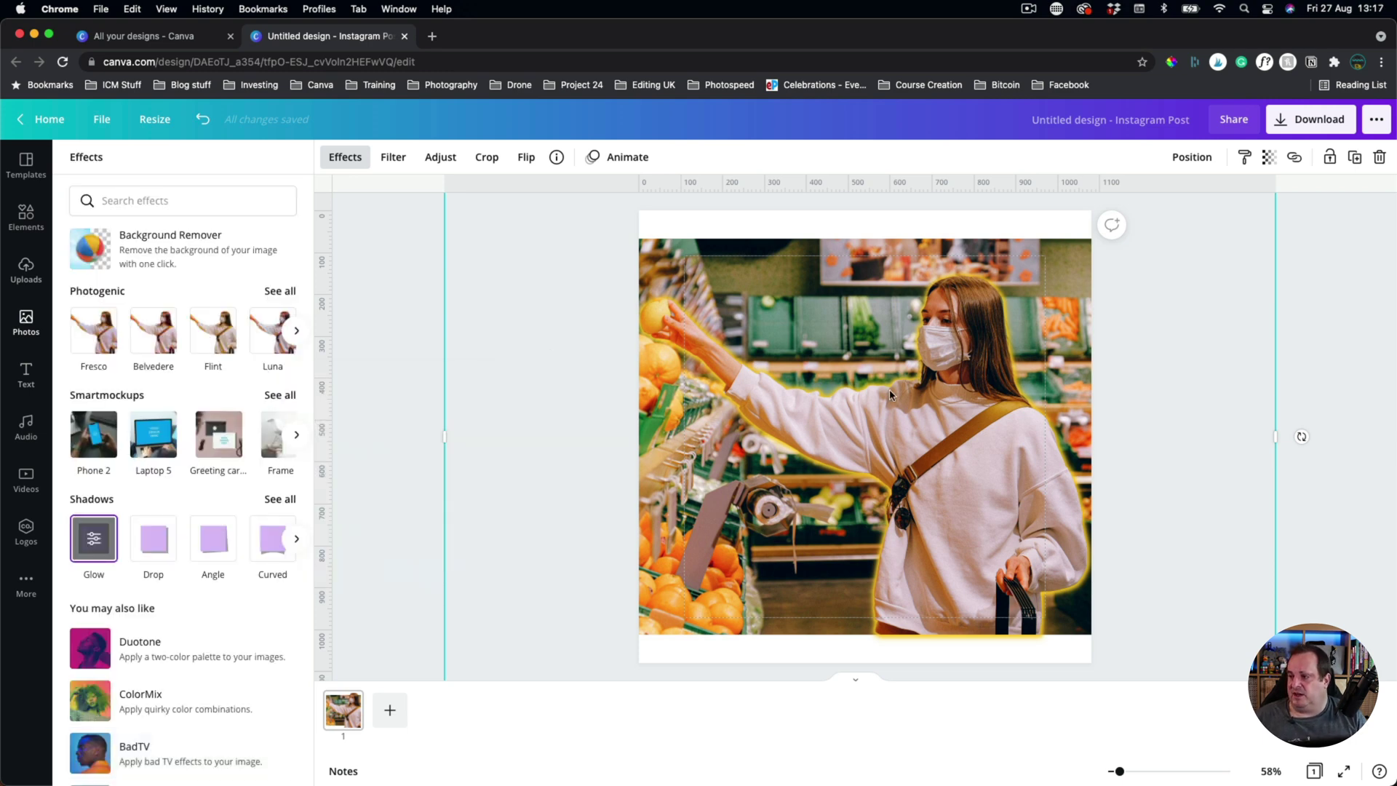
Realign the glowing cut-out over its blurred copy after undoing a stray move, then select the background photo
{"action": "left_click_drag", "start_coordinate": [933, 417], "coordinate": [1151, 491]}
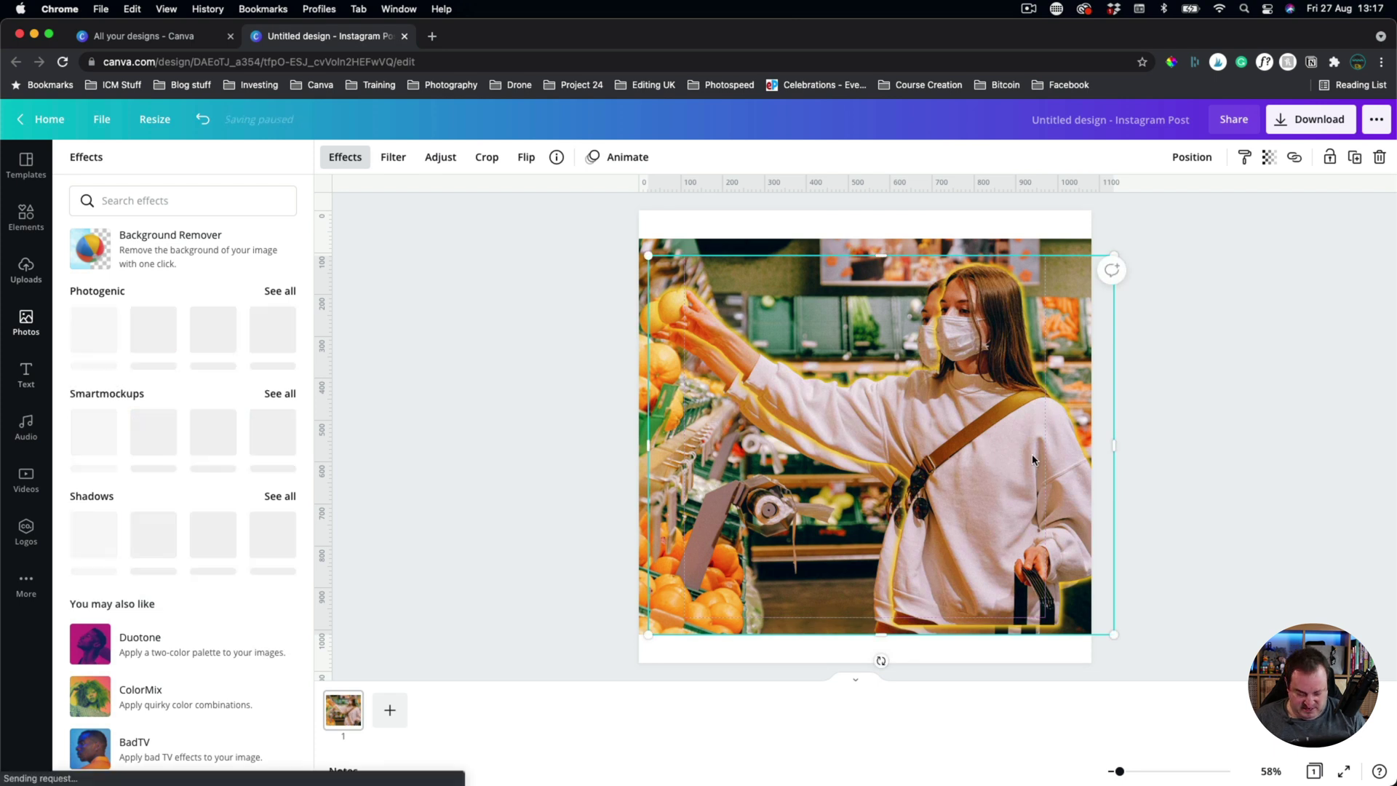
{"action": "key", "text": "super+z"}
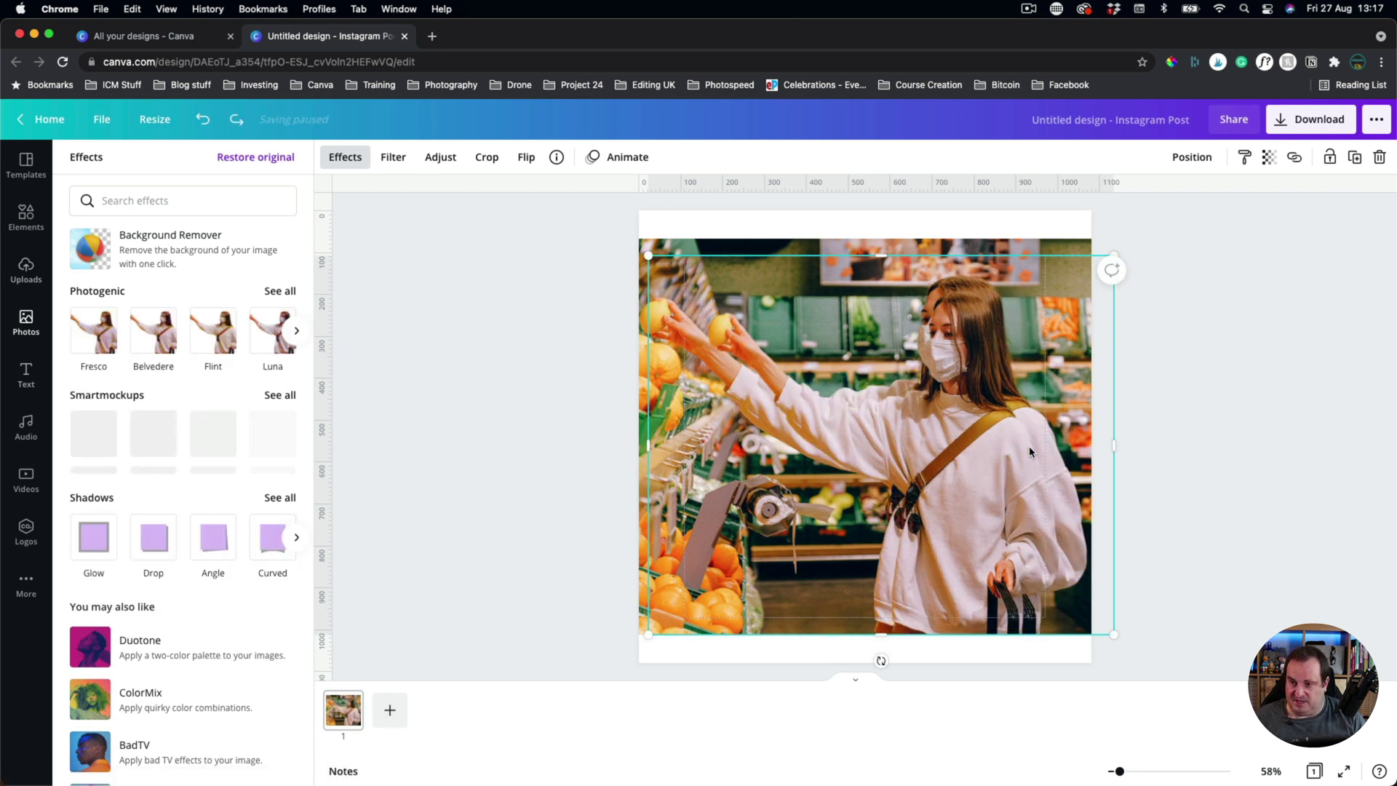
{"action": "left_click", "coordinate": [237, 118]}
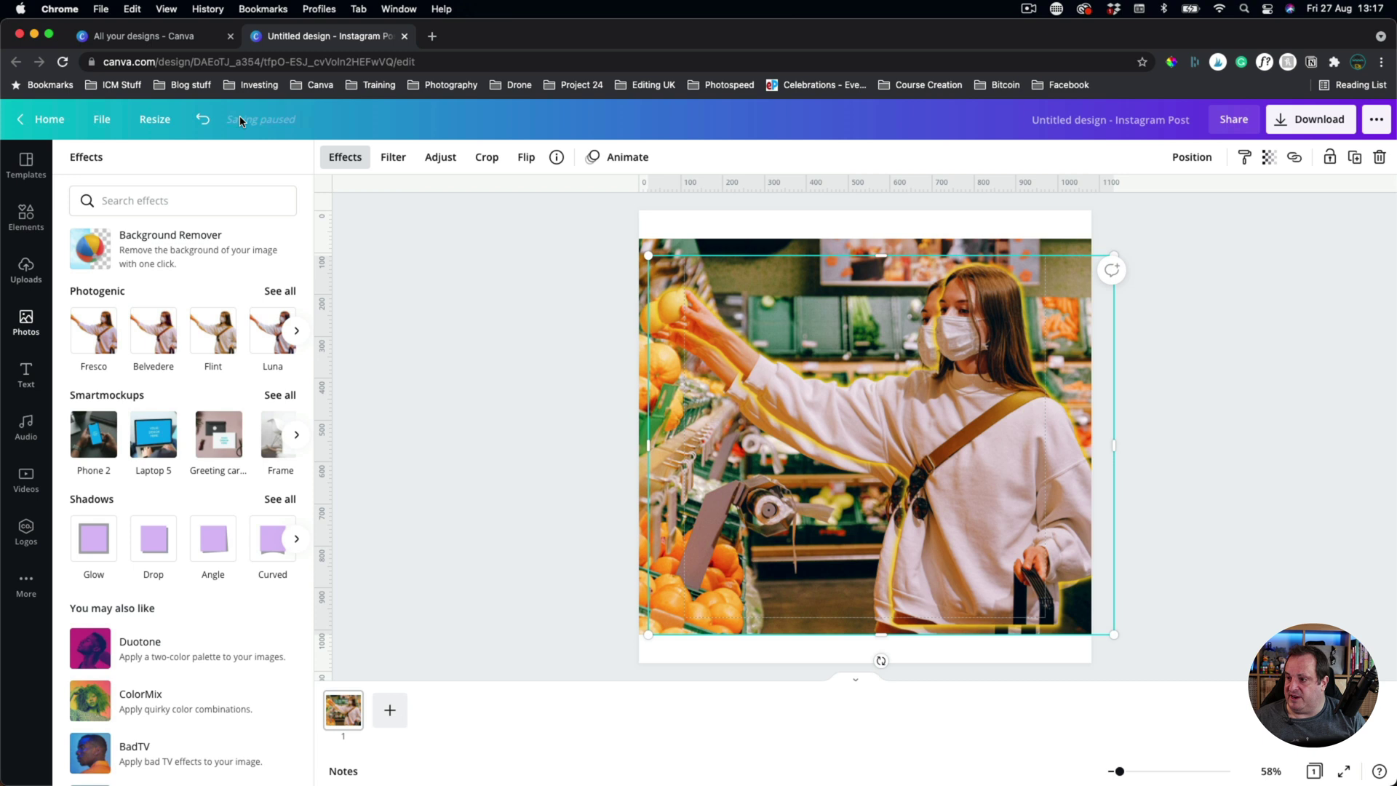
{"action": "left_click_drag", "start_coordinate": [961, 390], "coordinate": [940, 399]}
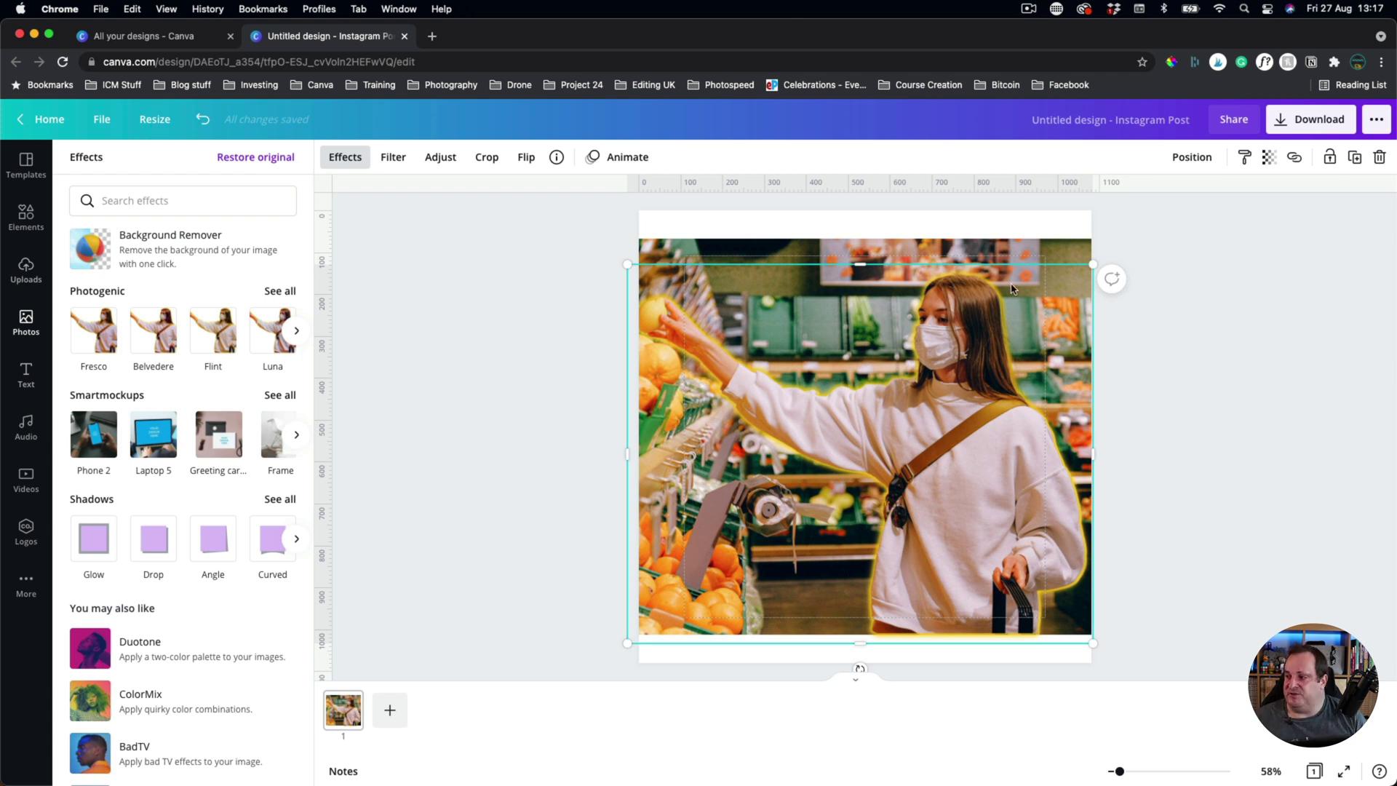
{"action": "left_click", "coordinate": [946, 247]}
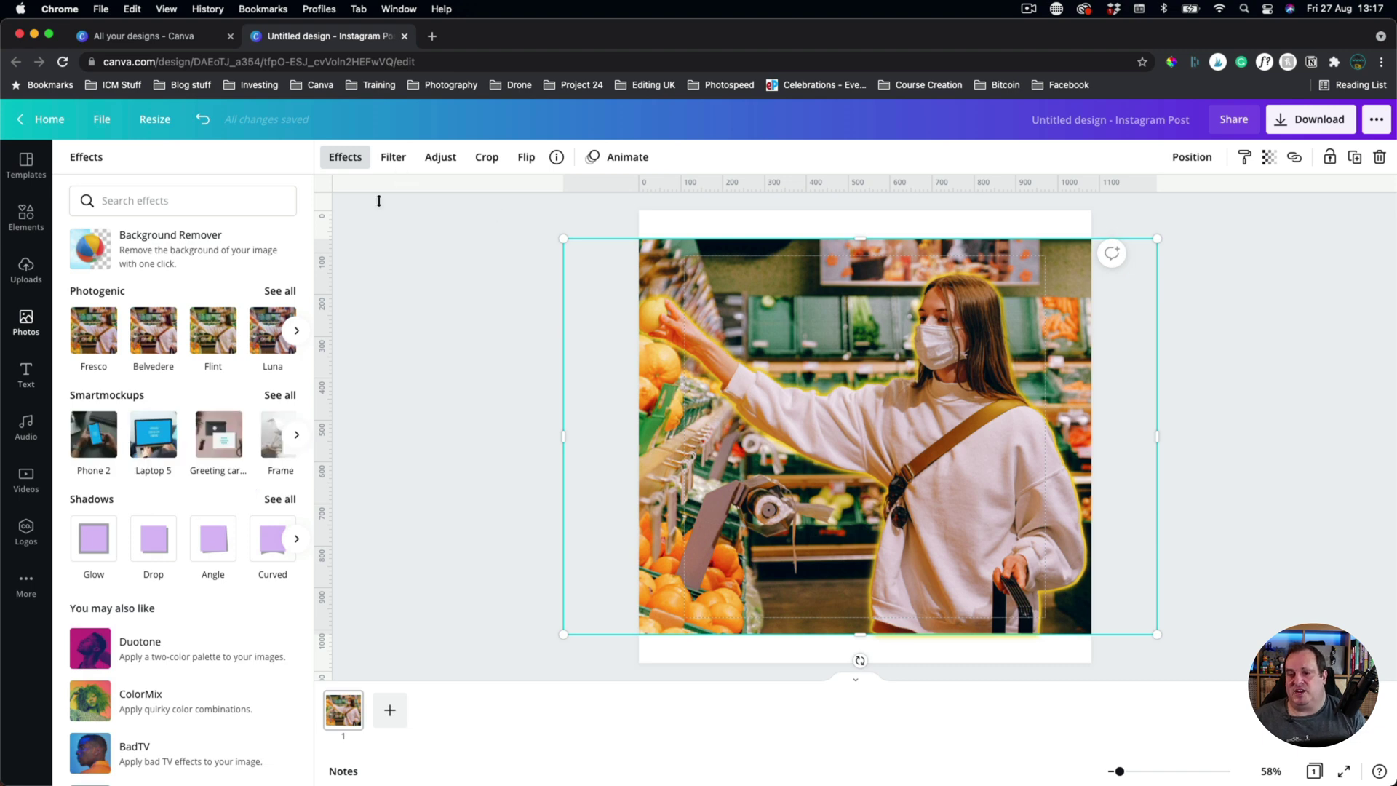
Preview Photogenic filters (Classic mono, Ink, Noir, Slate, Heatwave, Outrun) on the background, then cancel them
{"action": "left_click", "coordinate": [277, 289]}
{"action": "scroll", "coordinate": [223, 526], "scroll_direction": "down", "scroll_amount": 5}
{"action": "scroll", "coordinate": [223, 525], "scroll_direction": "down", "scroll_amount": 10}
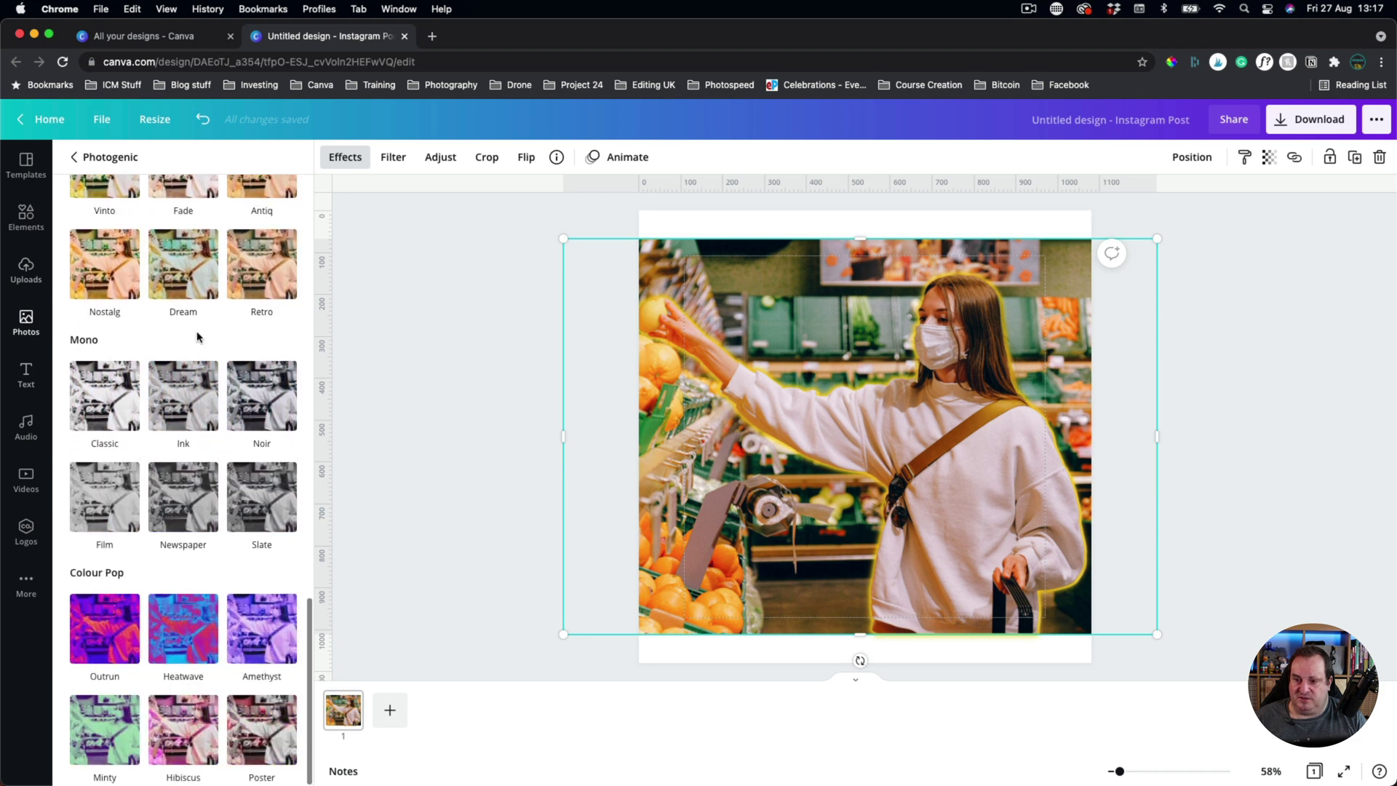
{"action": "left_click", "coordinate": [103, 400]}
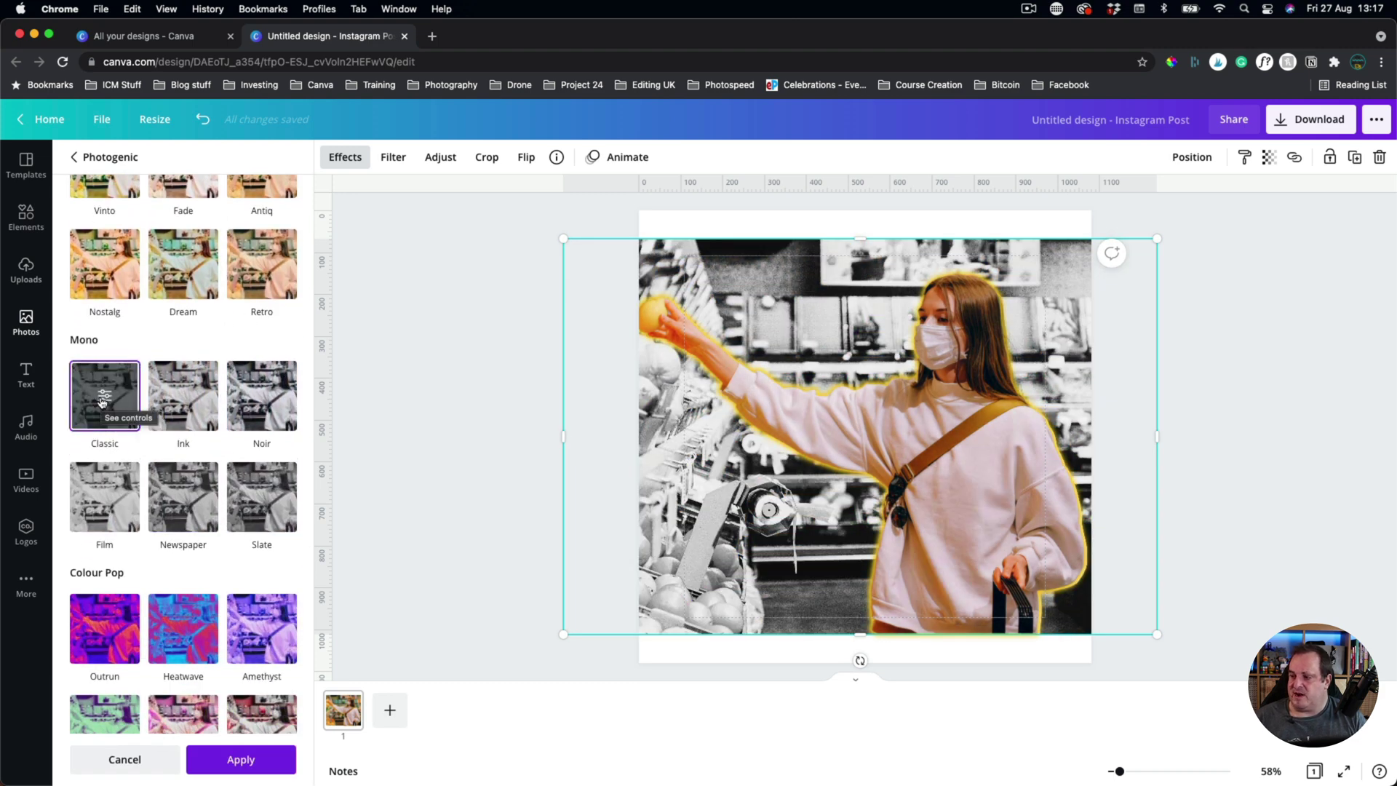
{"action": "left_click", "coordinate": [203, 406]}
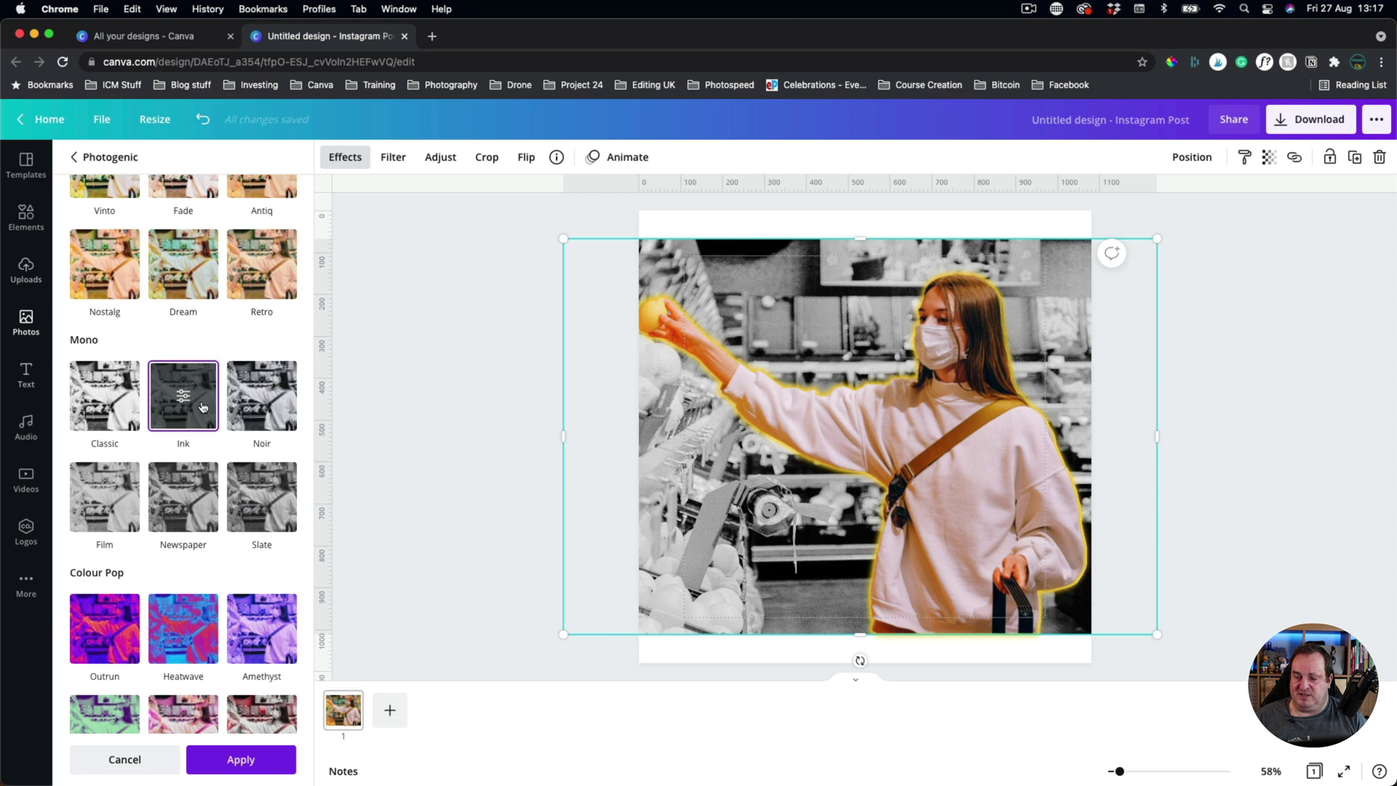
{"action": "left_click", "coordinate": [273, 415]}
{"action": "left_click", "coordinate": [273, 489]}
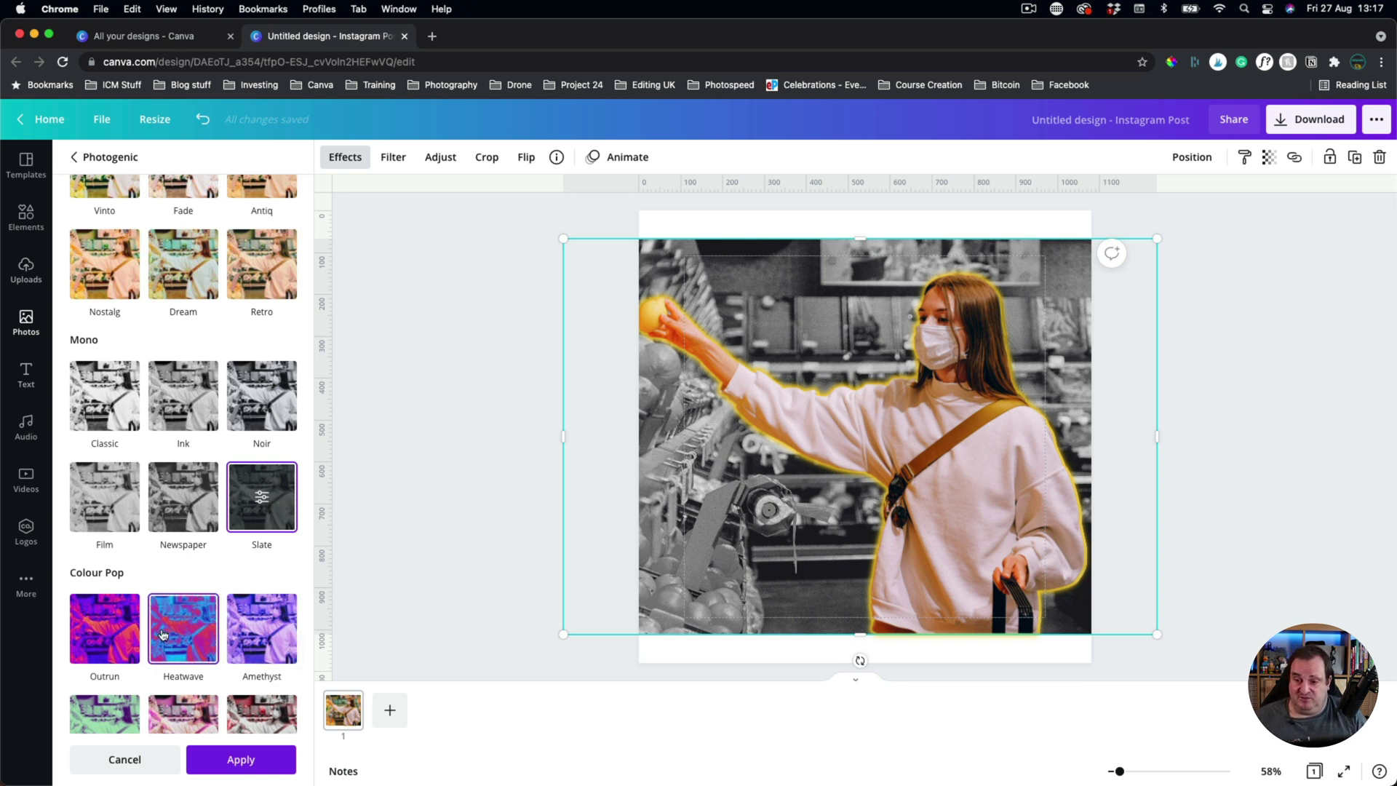
{"action": "left_click", "coordinate": [184, 636]}
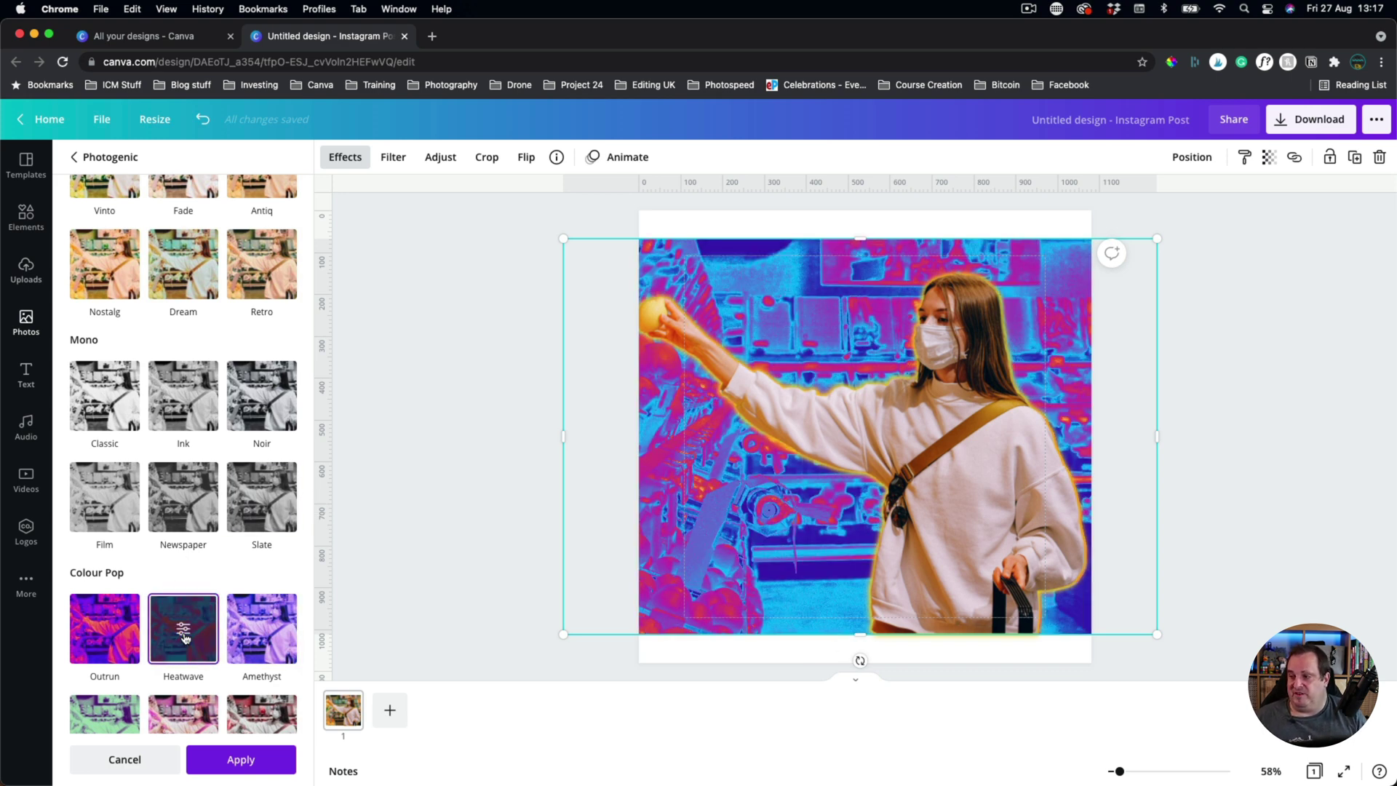
{"action": "left_click", "coordinate": [105, 631]}
{"action": "scroll", "coordinate": [102, 364], "scroll_direction": "down", "scroll_amount": 1}
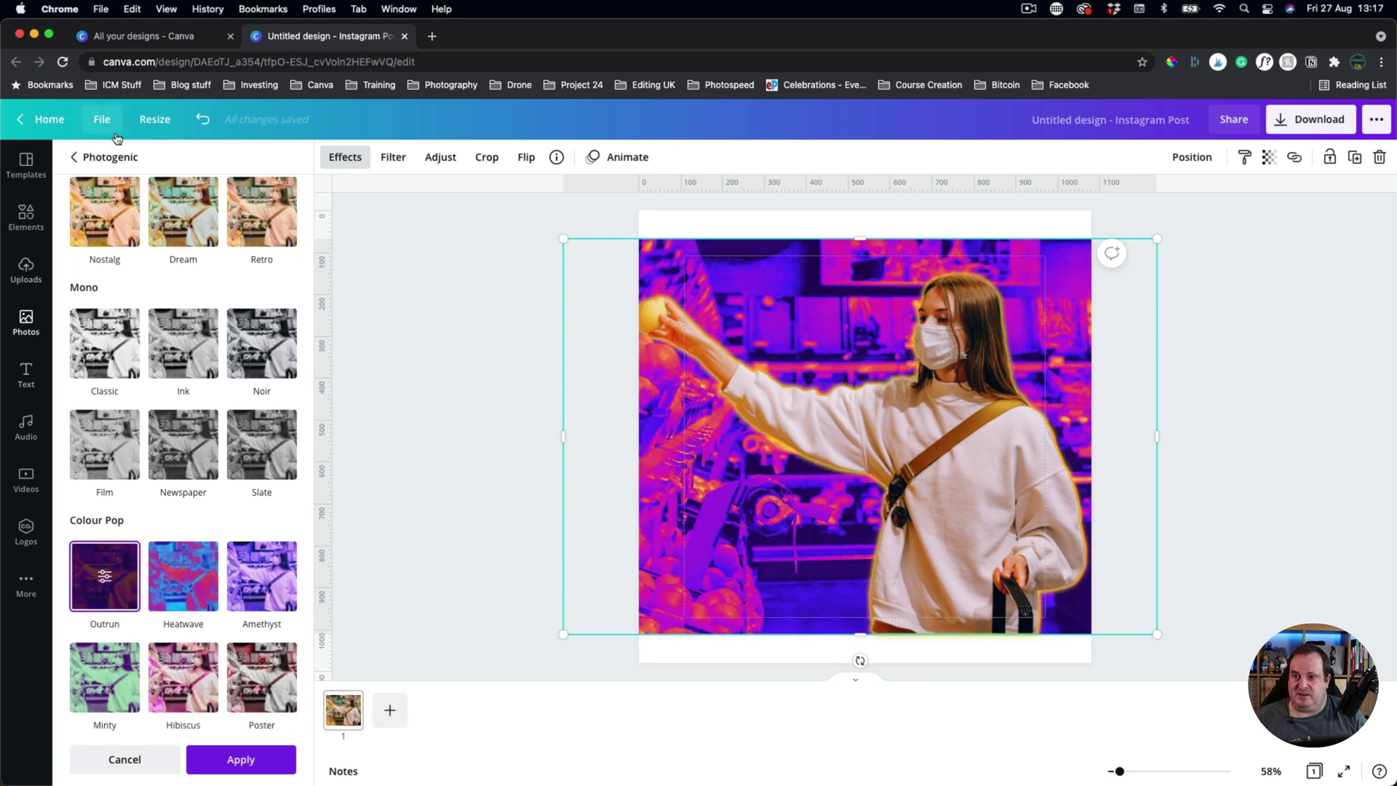
{"action": "left_click", "coordinate": [111, 757]}
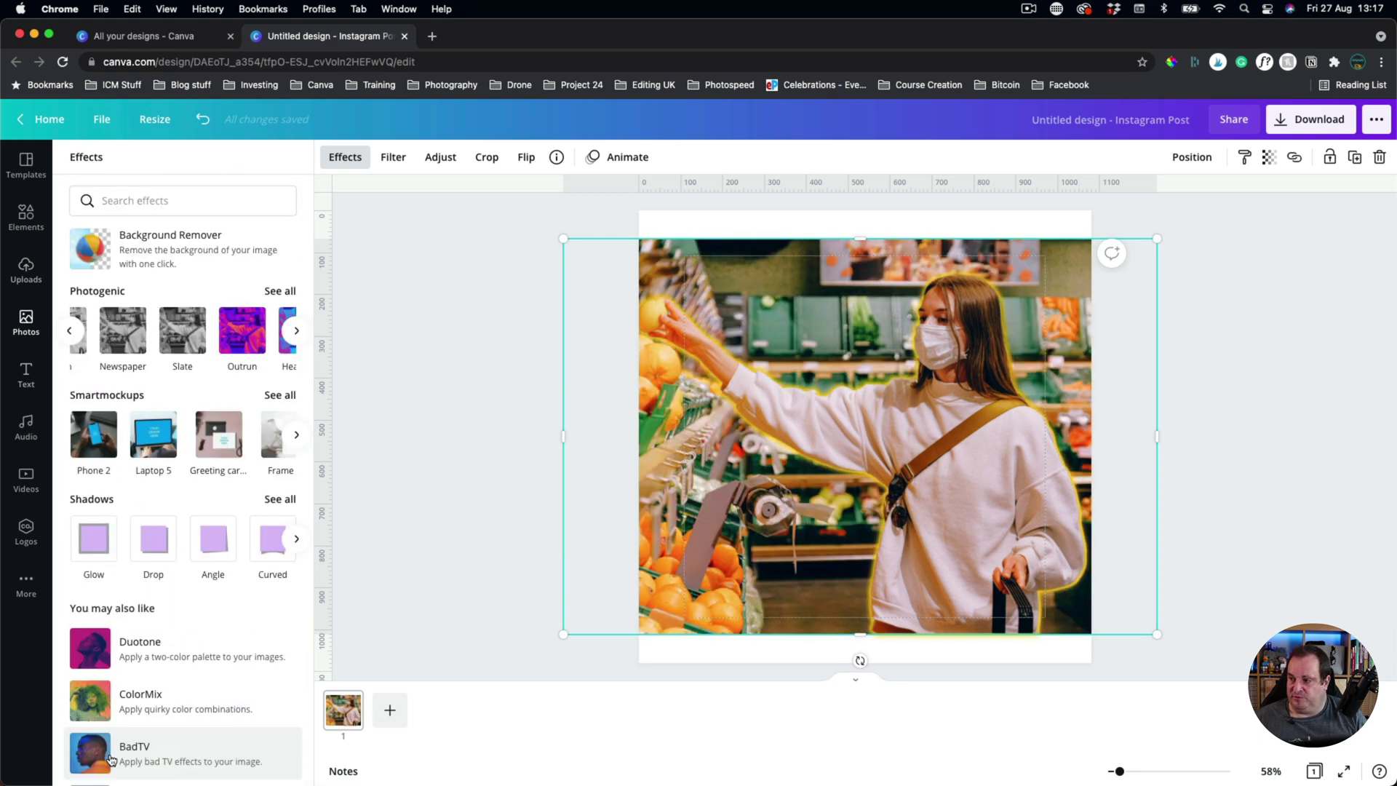
Add the Duotone effect and preview its purple Pop style on the background photo
{"action": "scroll", "coordinate": [182, 393], "scroll_direction": "down", "scroll_amount": 5}
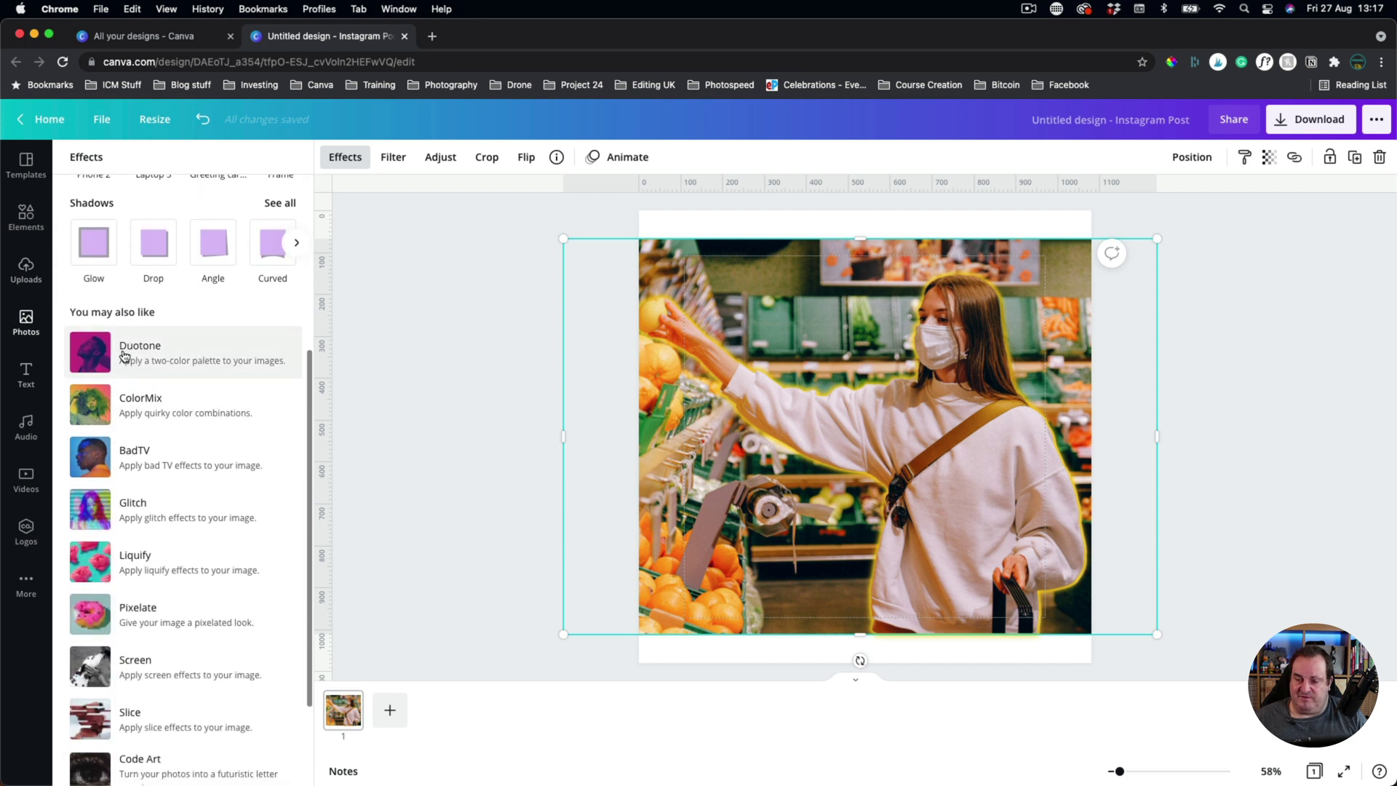
{"action": "left_click", "coordinate": [169, 368]}
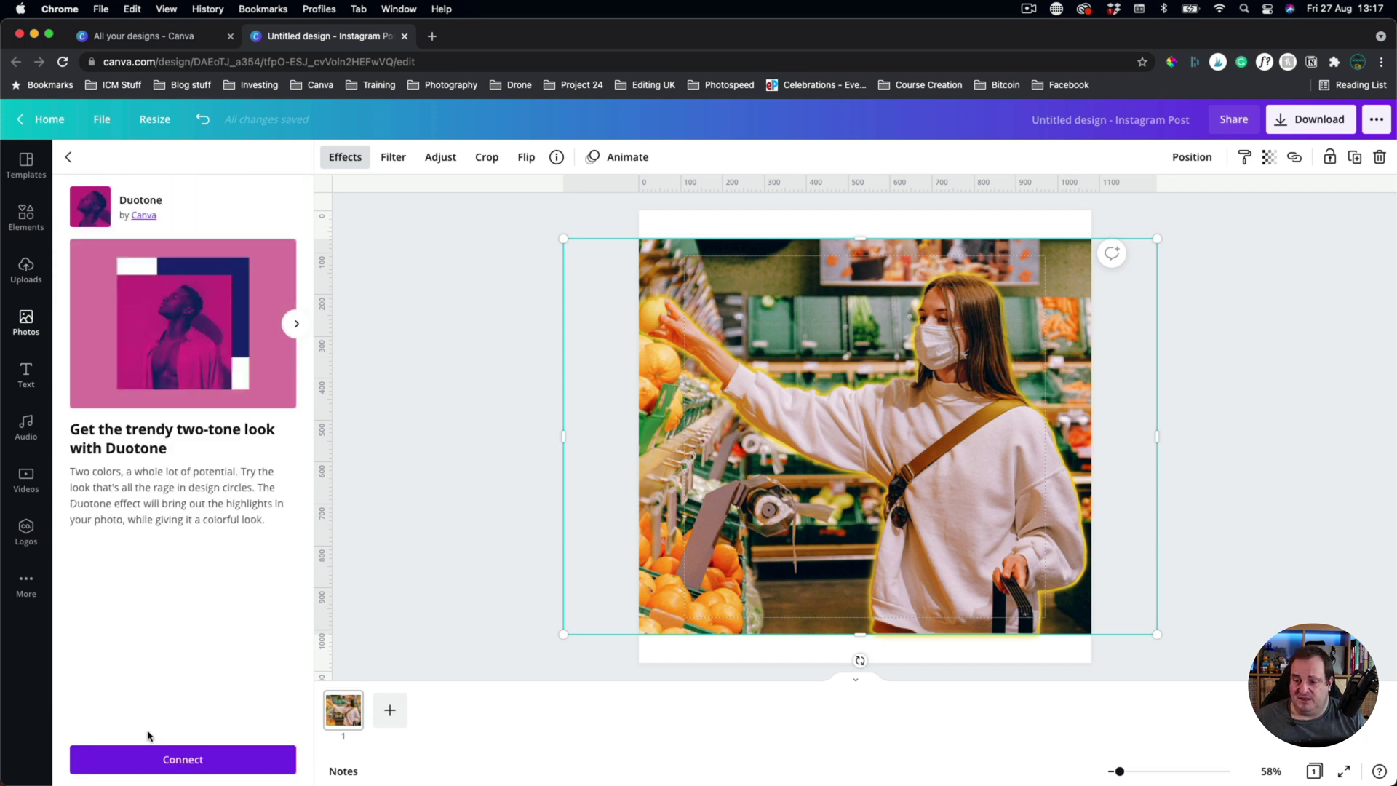
{"action": "left_click", "coordinate": [175, 761]}
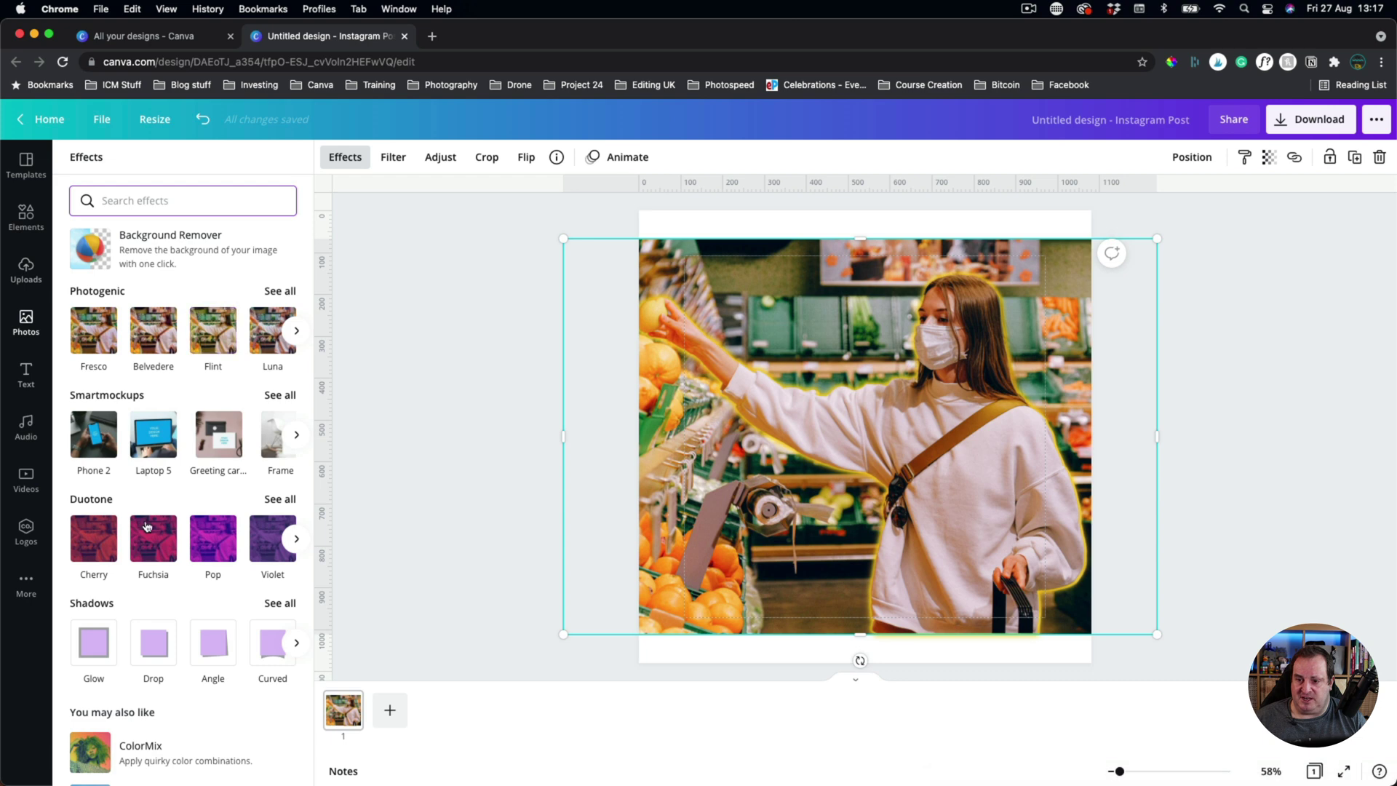
{"action": "left_click", "coordinate": [213, 539]}
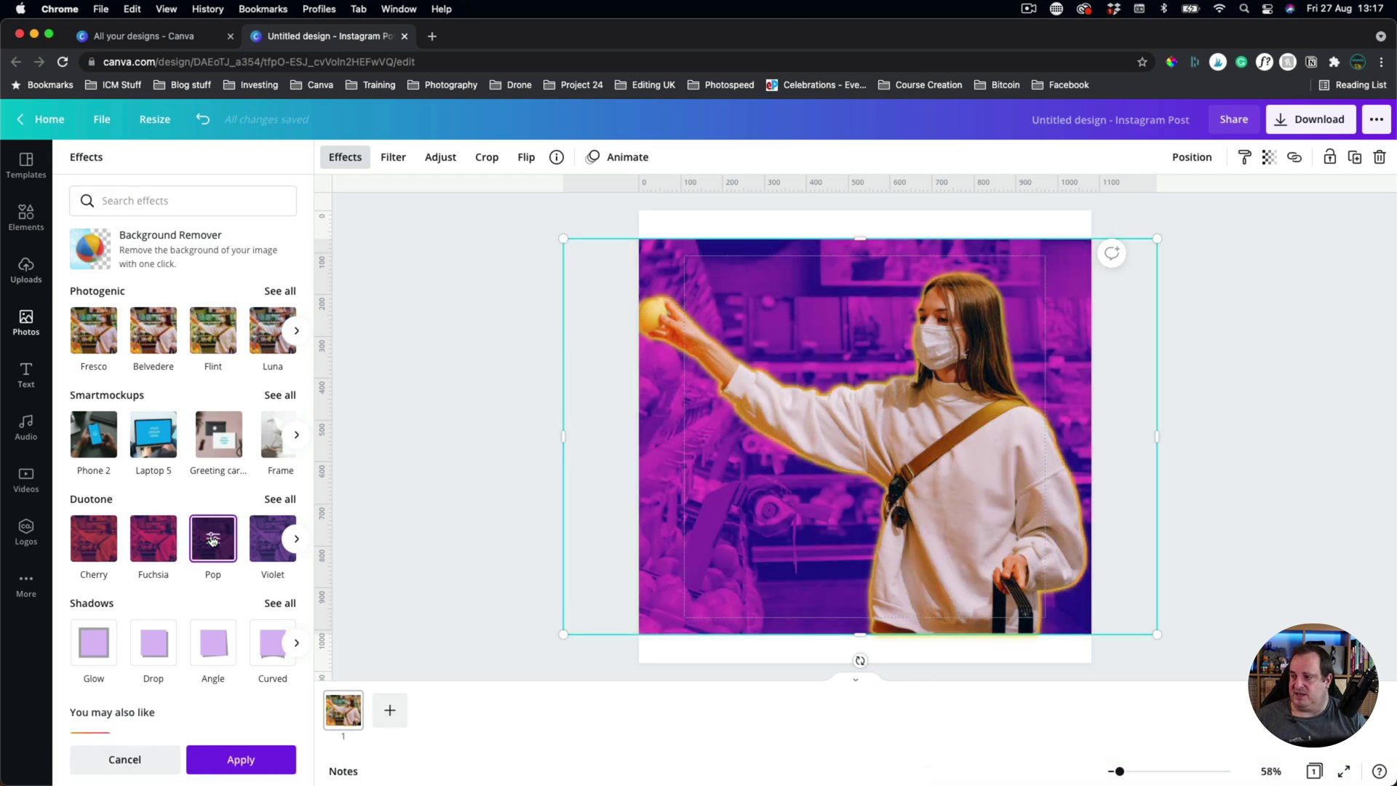